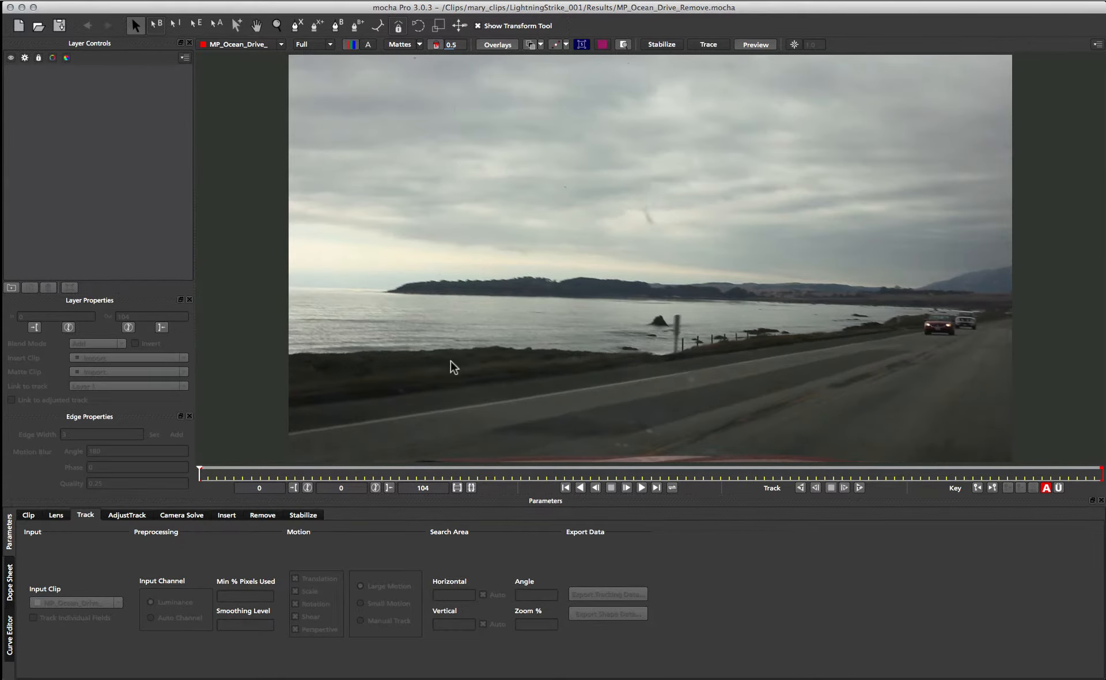
# Step: Scrub through the ocean drive clip as far as frame 50 and return to frame 0, examining the windshield mark and car hood
pyautogui.moveTo(208, 475); pyautogui.dragTo(282, 477)
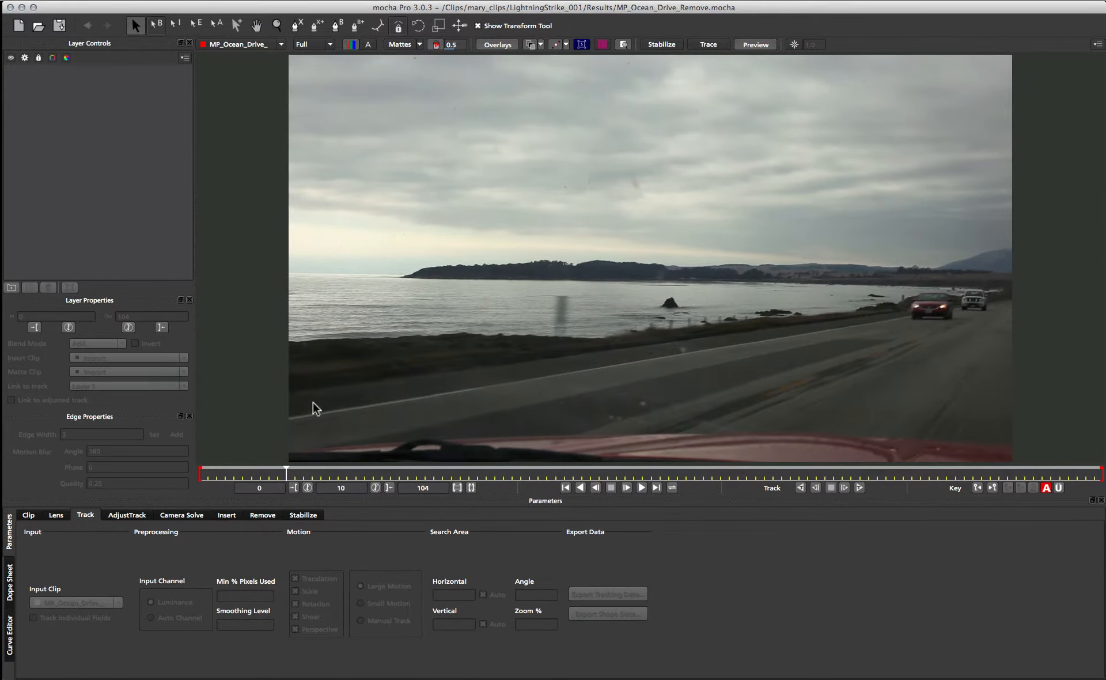
pyautogui.moveTo(284, 474); pyautogui.dragTo(634, 473)
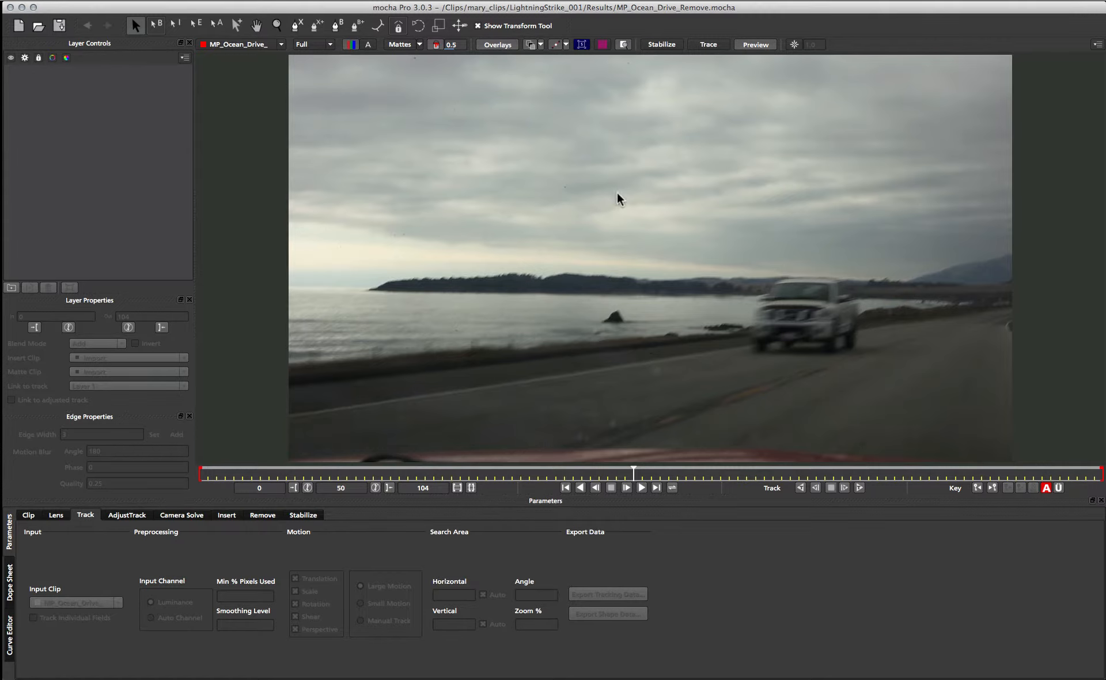
pyautogui.moveTo(633, 473); pyautogui.dragTo(108, 497)
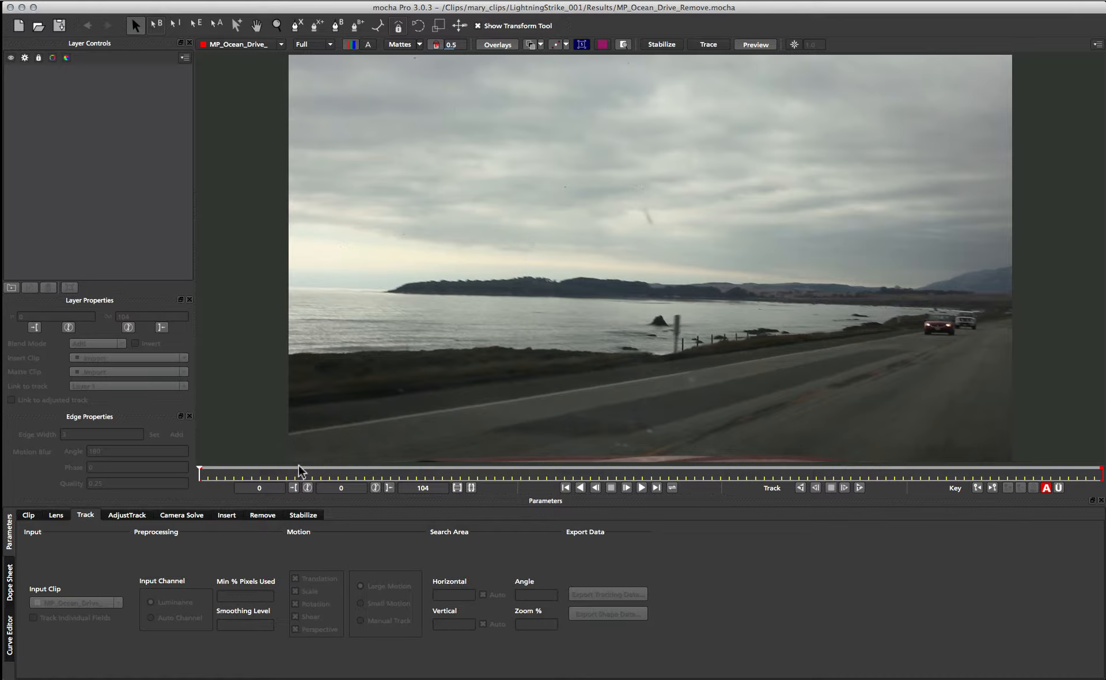
pyautogui.press('x')
pyautogui.moveTo(494, 340); pyautogui.dragTo(545, 318)
pyautogui.click(545, 318)
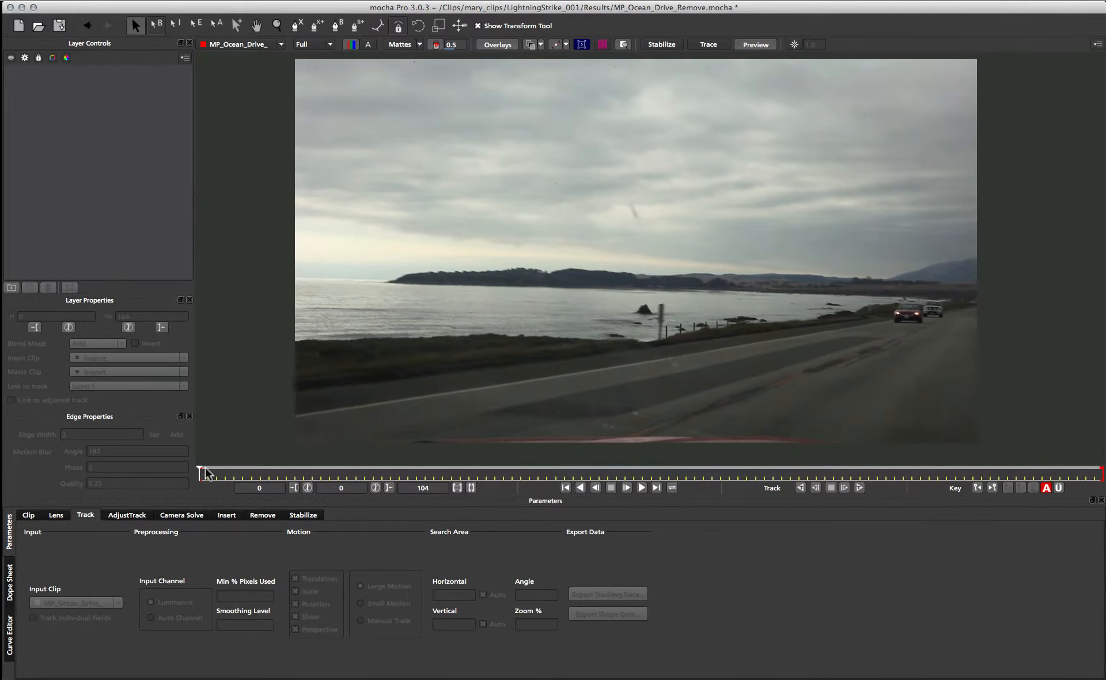
# Step: At frame 10, draw a closed X-spline around the red car hood along the lower edge of the footage
pyautogui.moveTo(199, 474); pyautogui.dragTo(312, 473)
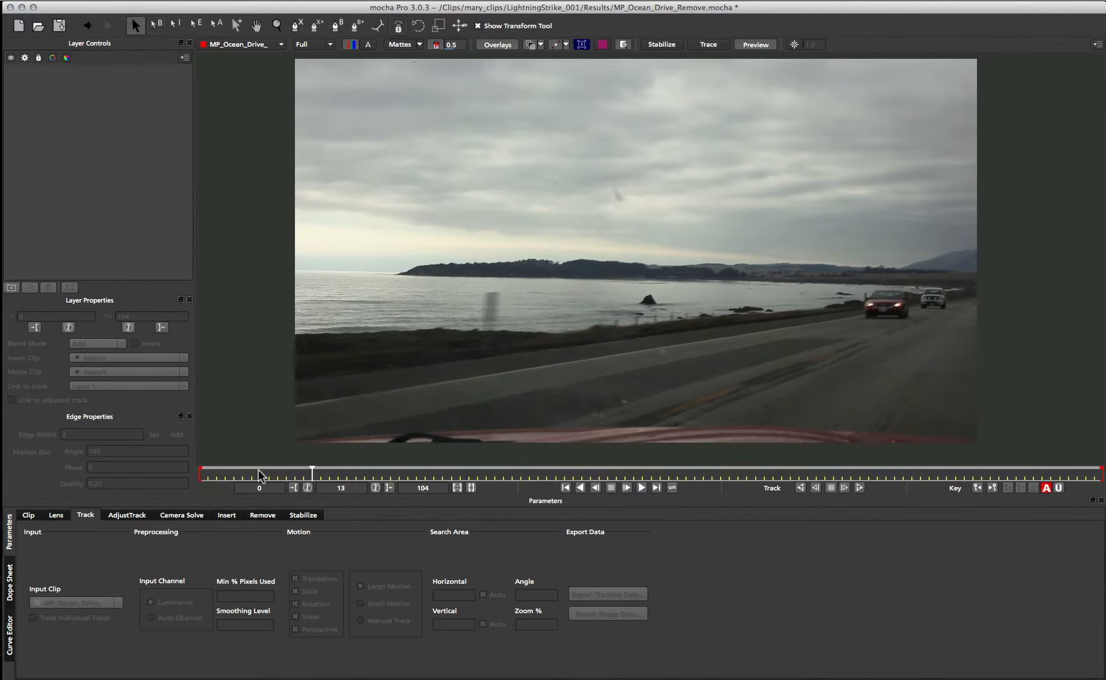
pyautogui.moveTo(312, 472); pyautogui.dragTo(285, 473)
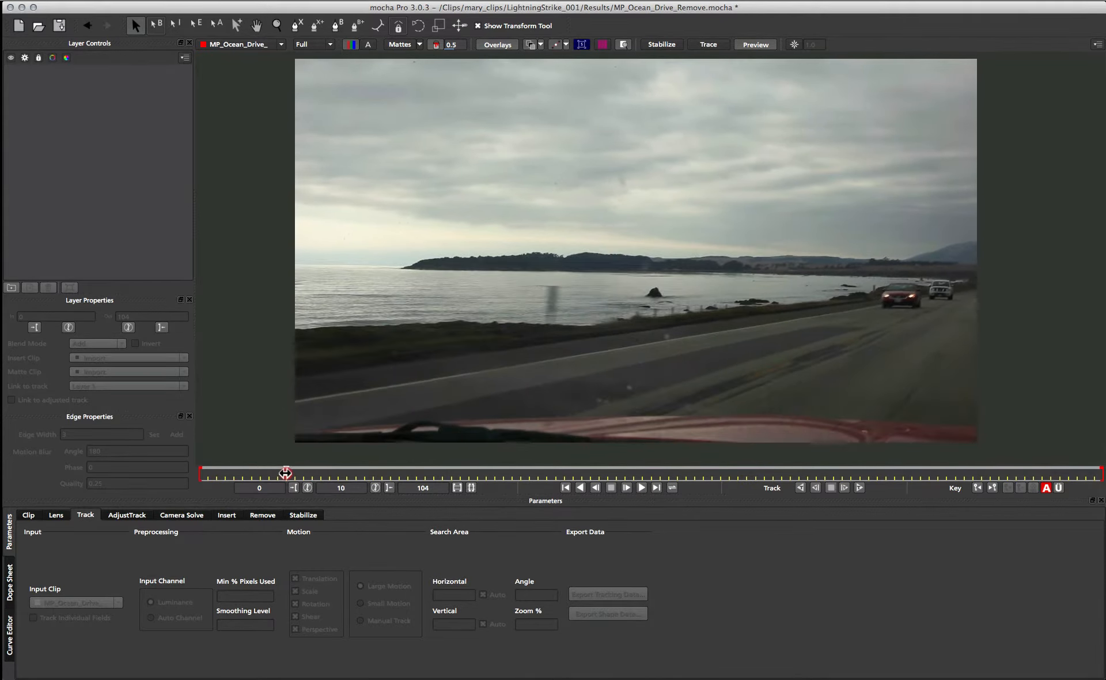
pyautogui.click(296, 27)
pyautogui.click(724, 411)
pyautogui.click(545, 415)
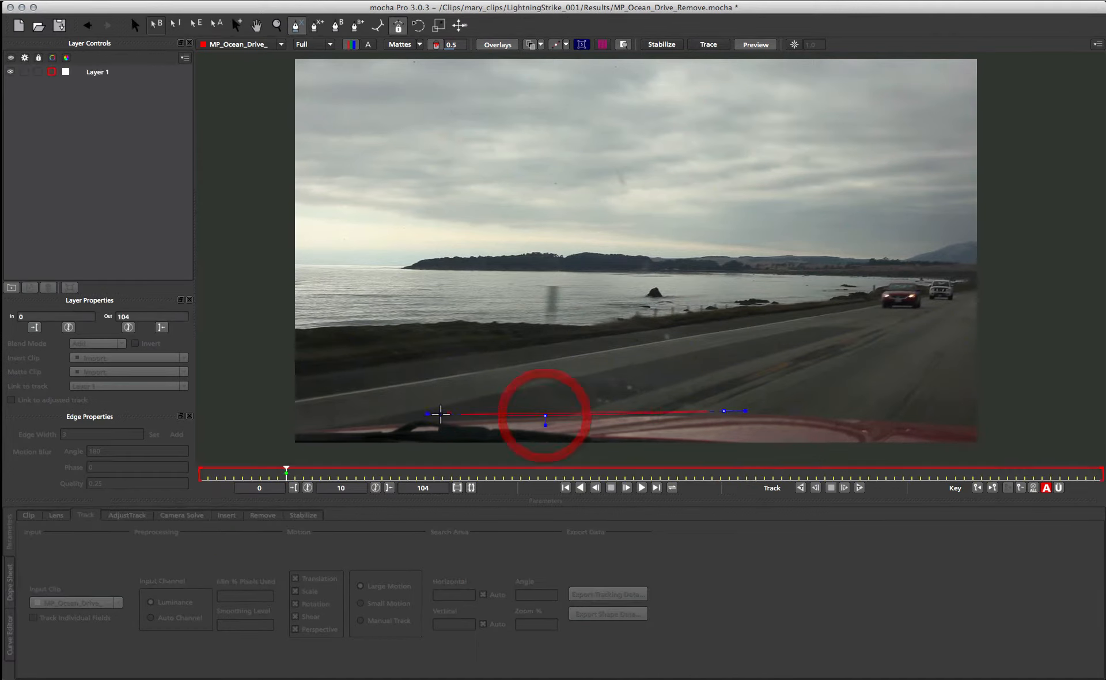
pyautogui.click(396, 413)
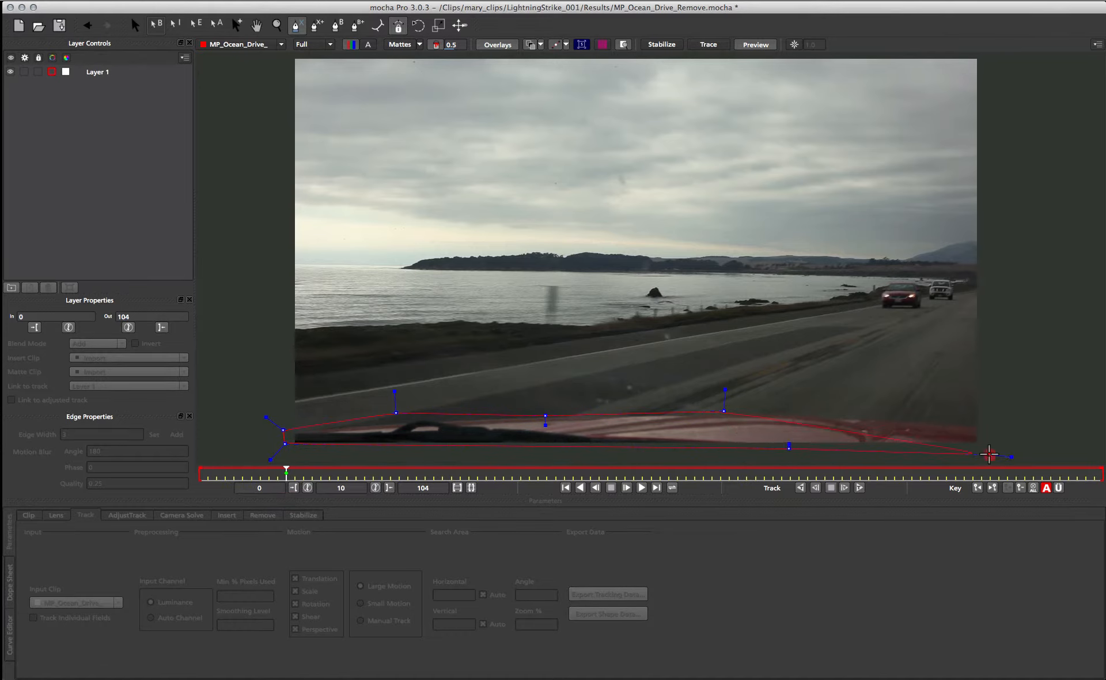
pyautogui.press('s')
pyautogui.click(785, 410)
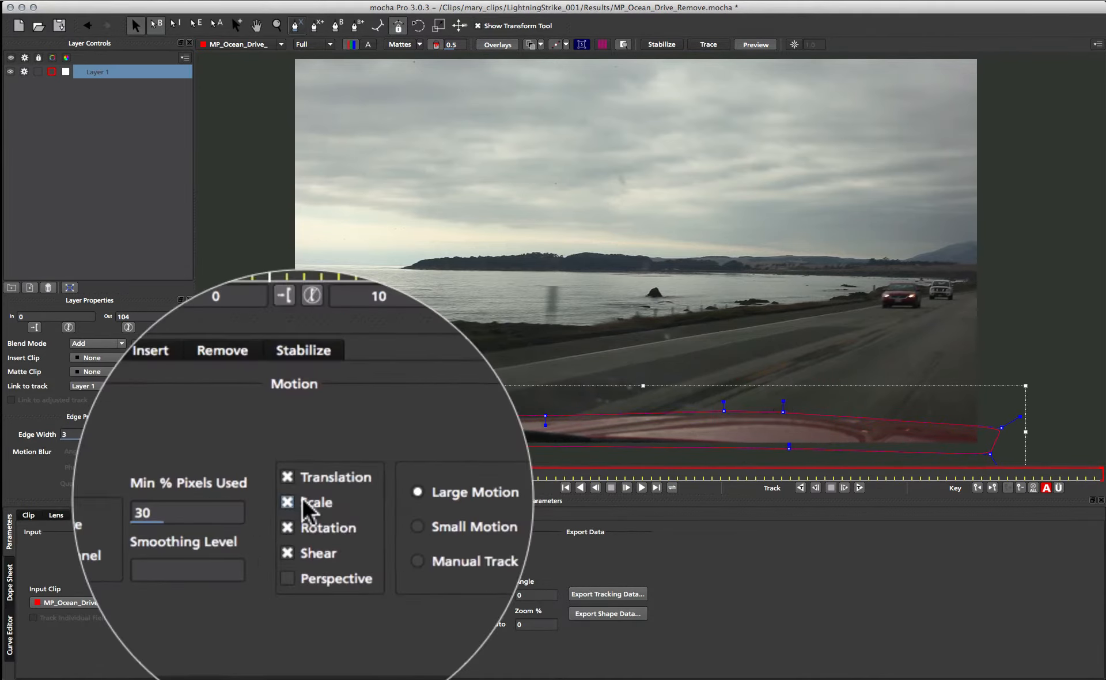
# Step: Limit the hood layer's tracked motion to Translation by disabling Scale, Rotation and Shear
pyautogui.click(306, 501)
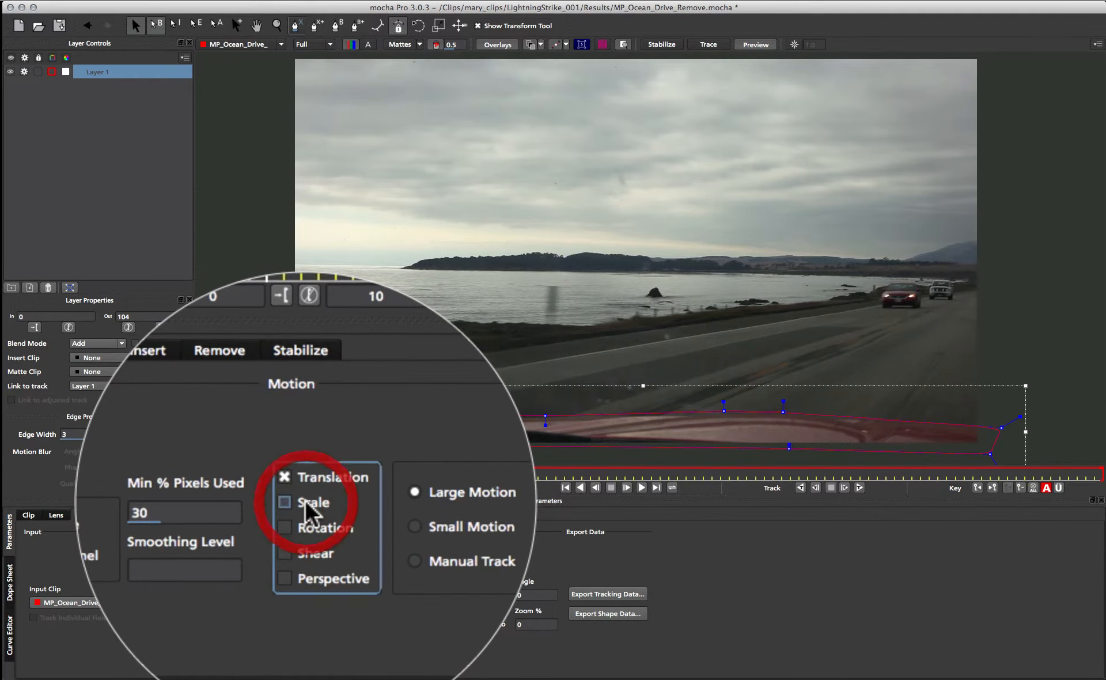
pyautogui.click(301, 528)
pyautogui.click(299, 554)
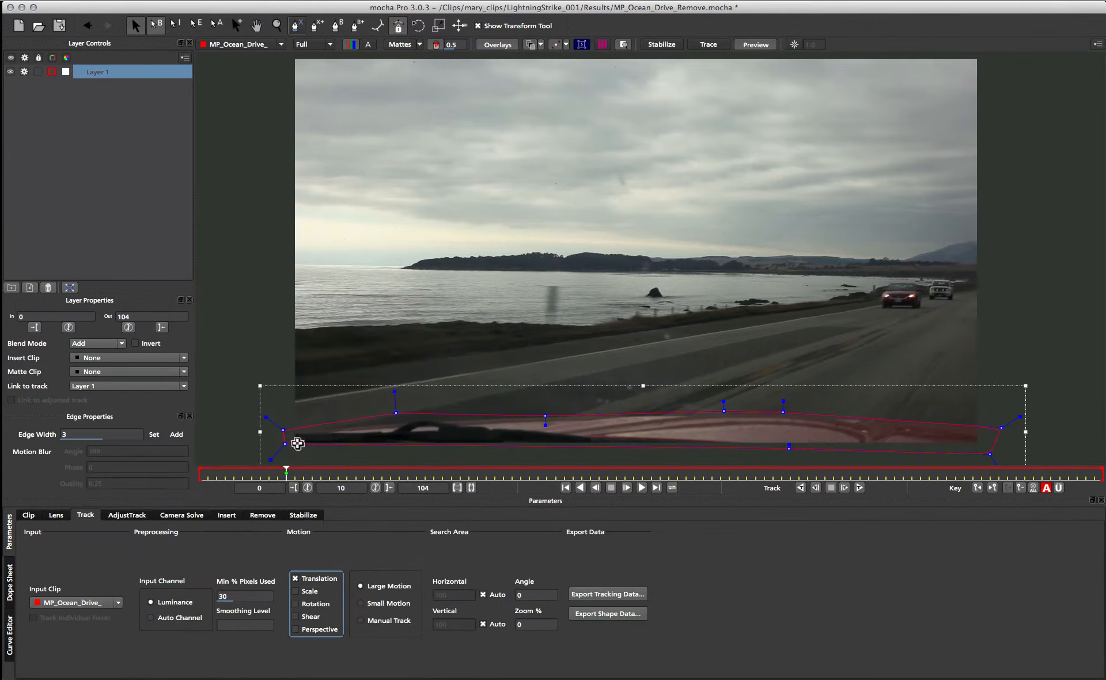
# Step: Fit the left-hand points of the hood spline closer to the hood's edge and turn off the zoom window
pyautogui.moveTo(394, 416); pyautogui.dragTo(393, 419)
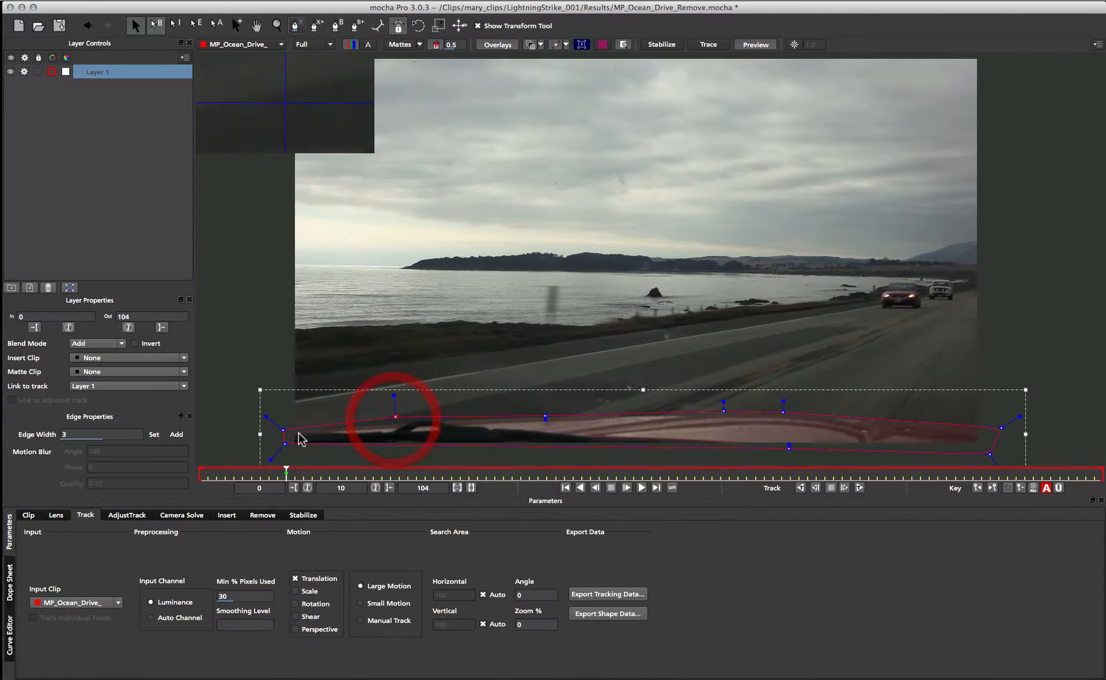
pyautogui.moveTo(283, 429); pyautogui.dragTo(282, 433)
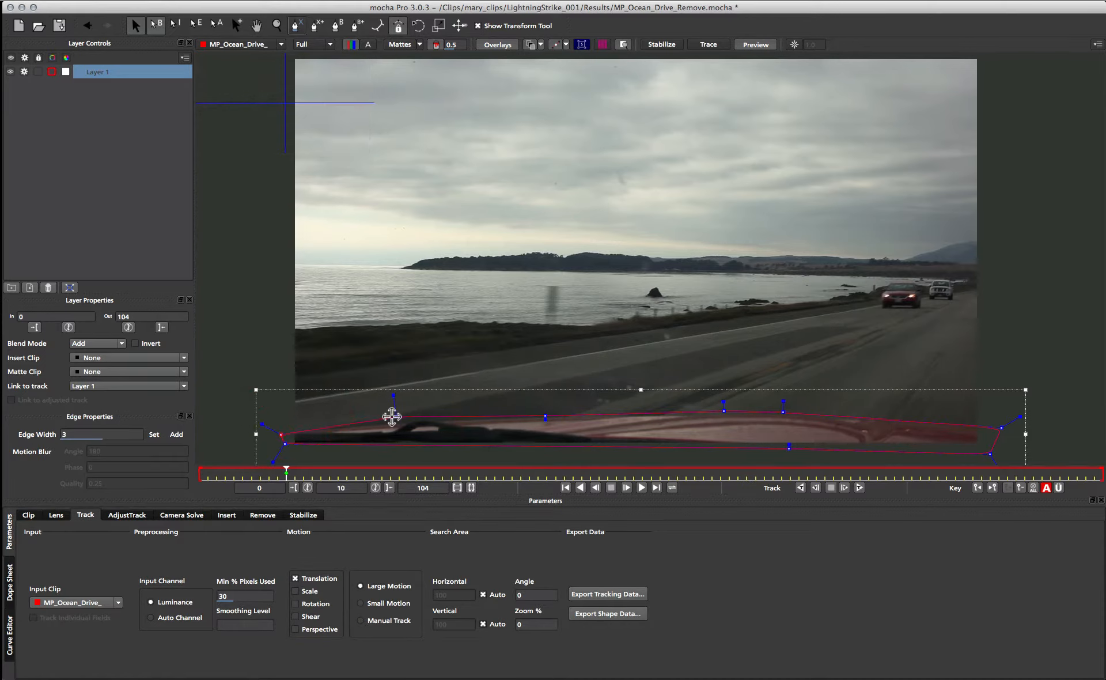
pyautogui.moveTo(392, 416); pyautogui.dragTo(389, 418)
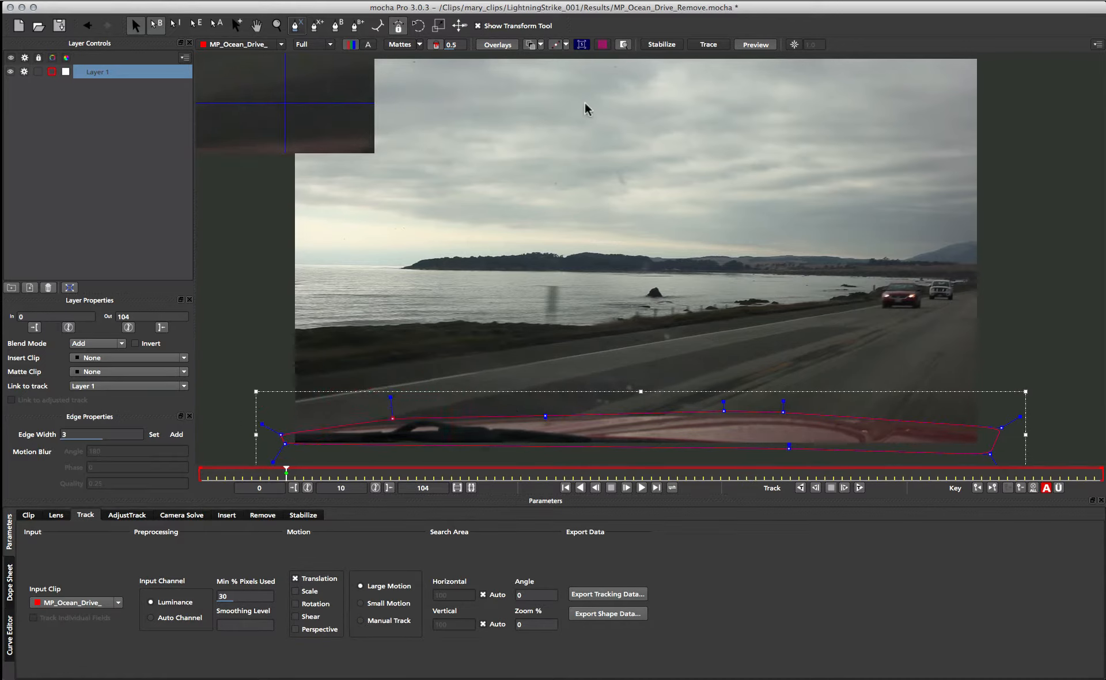
pyautogui.click(624, 45)
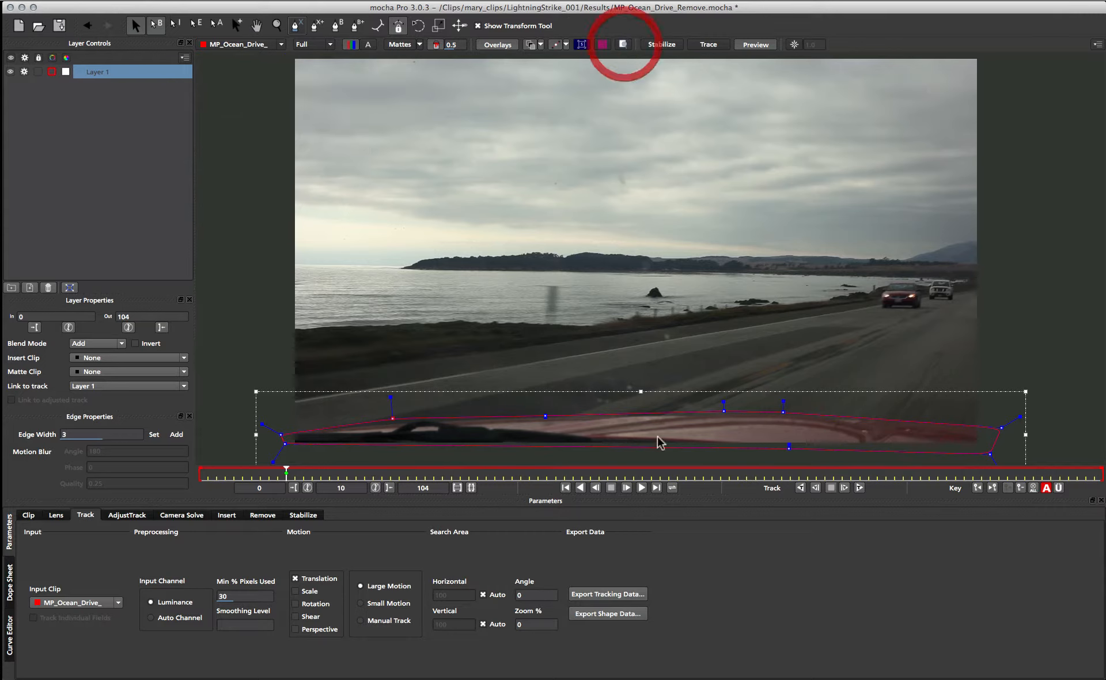
# Step: Track the hood shape through the clip from frame 10 and scrub the early frames to check how it follows
pyautogui.click(861, 488)
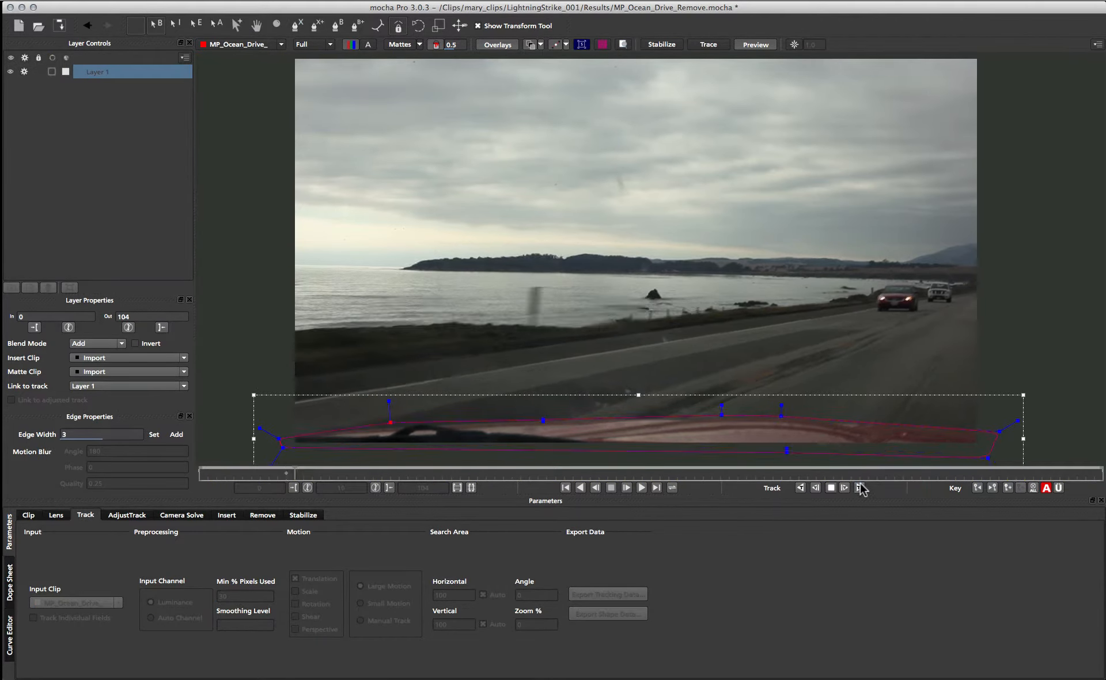
pyautogui.click(205, 478)
pyautogui.moveTo(199, 474); pyautogui.dragTo(286, 476)
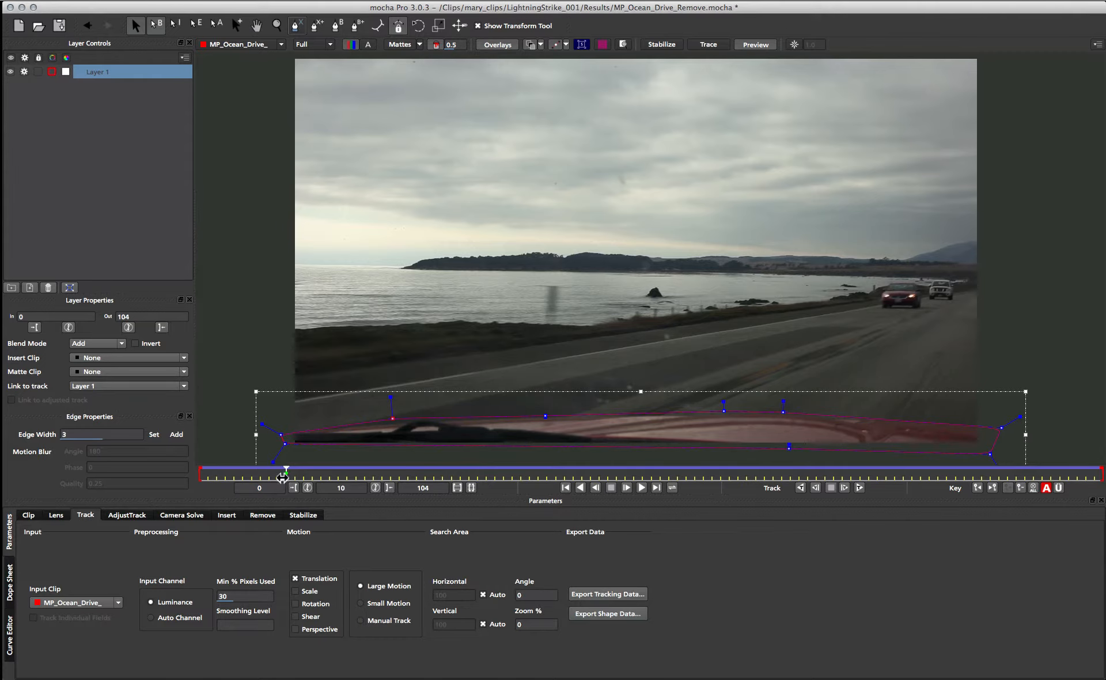
pyautogui.moveTo(283, 472)
pyautogui.mouseDown()
pyautogui.moveTo(1012, 445)
pyautogui.moveTo(380, 487)
pyautogui.moveTo(235, 469)
pyautogui.moveTo(825, 468)
pyautogui.moveTo(261, 470)
pyautogui.mouseUp()
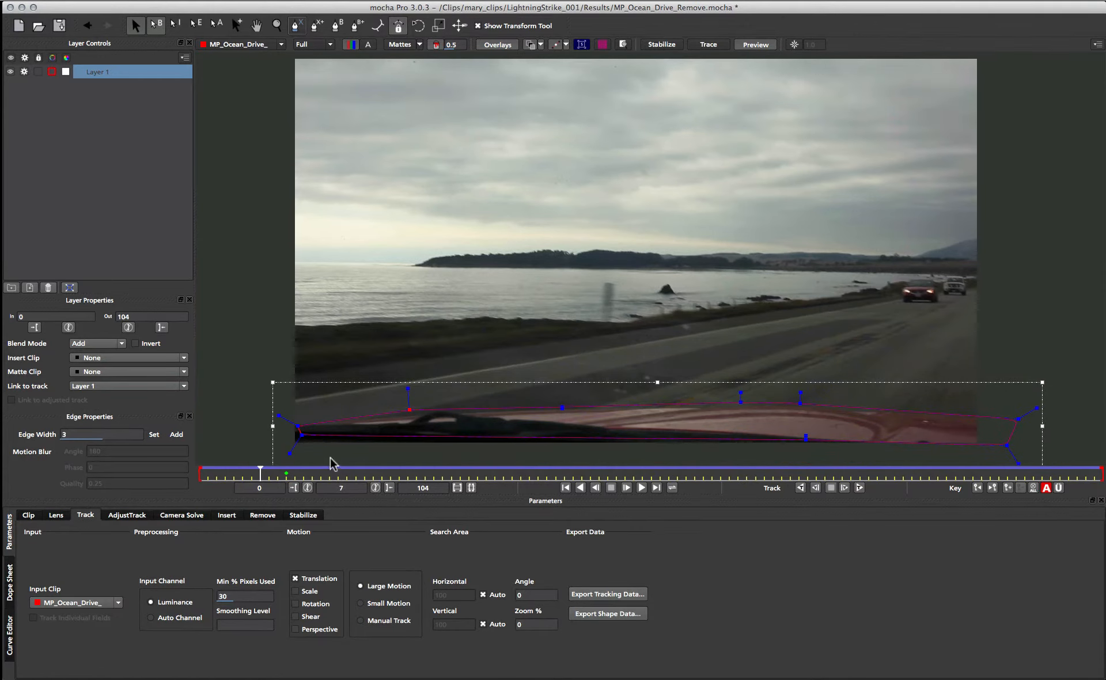
pyautogui.moveTo(260, 473); pyautogui.dragTo(155, 434)
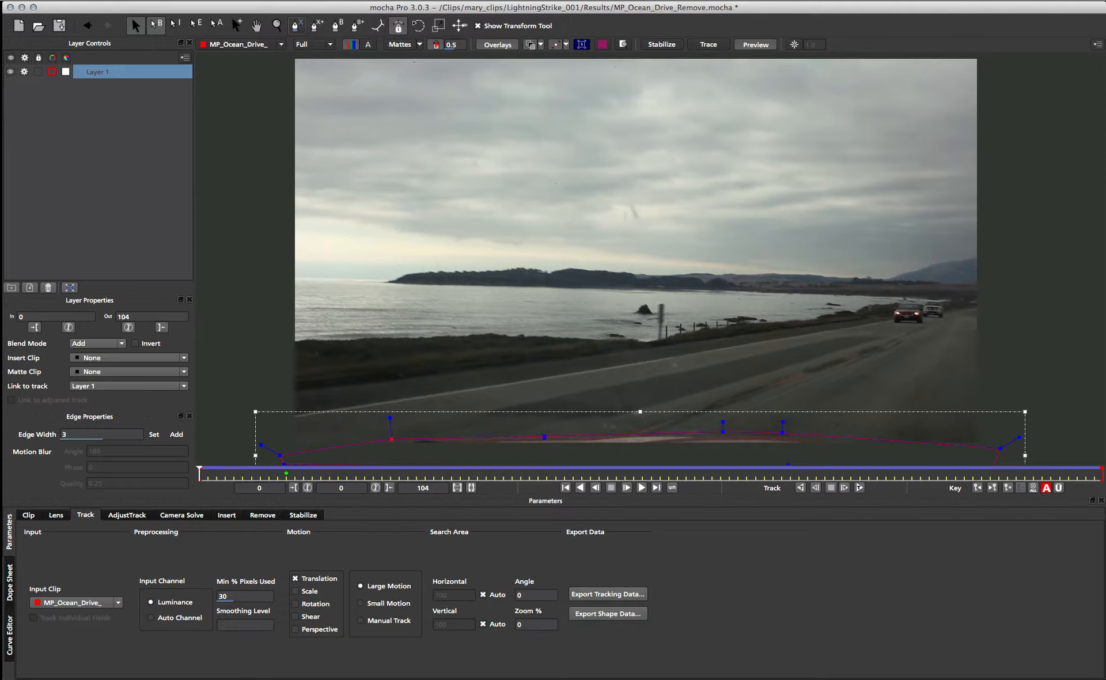
# Step: Rename the hood layer "rough track" and turn off its tracking and visibility
pyautogui.doubleClick(98, 70)
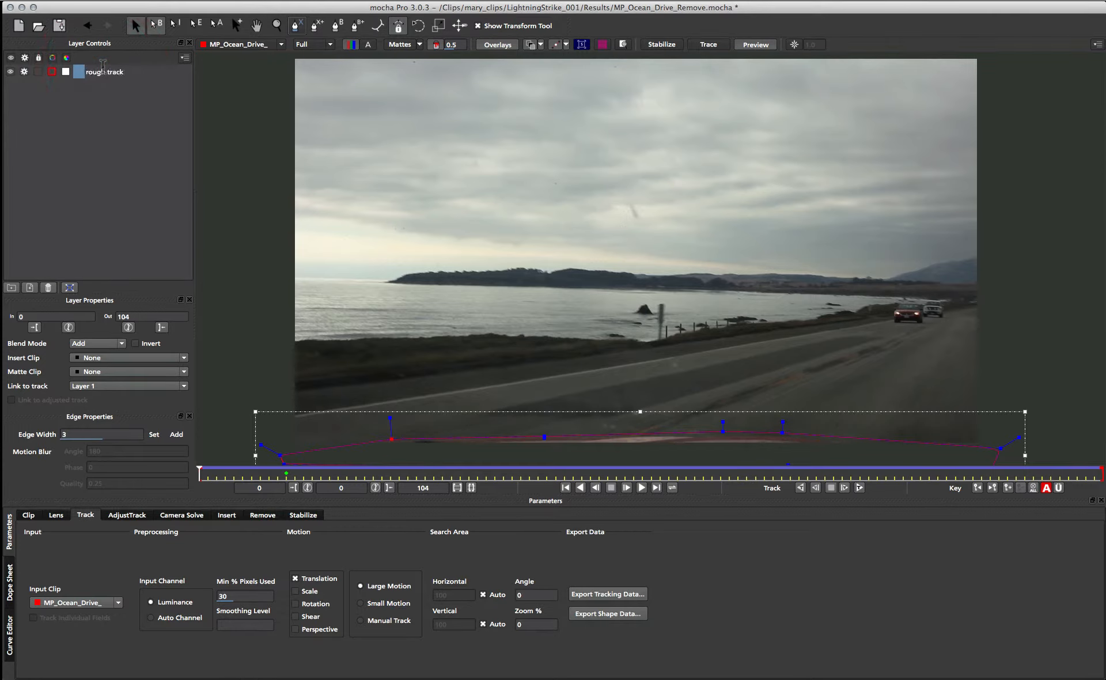
pyautogui.press('Return')
pyautogui.click(24, 72)
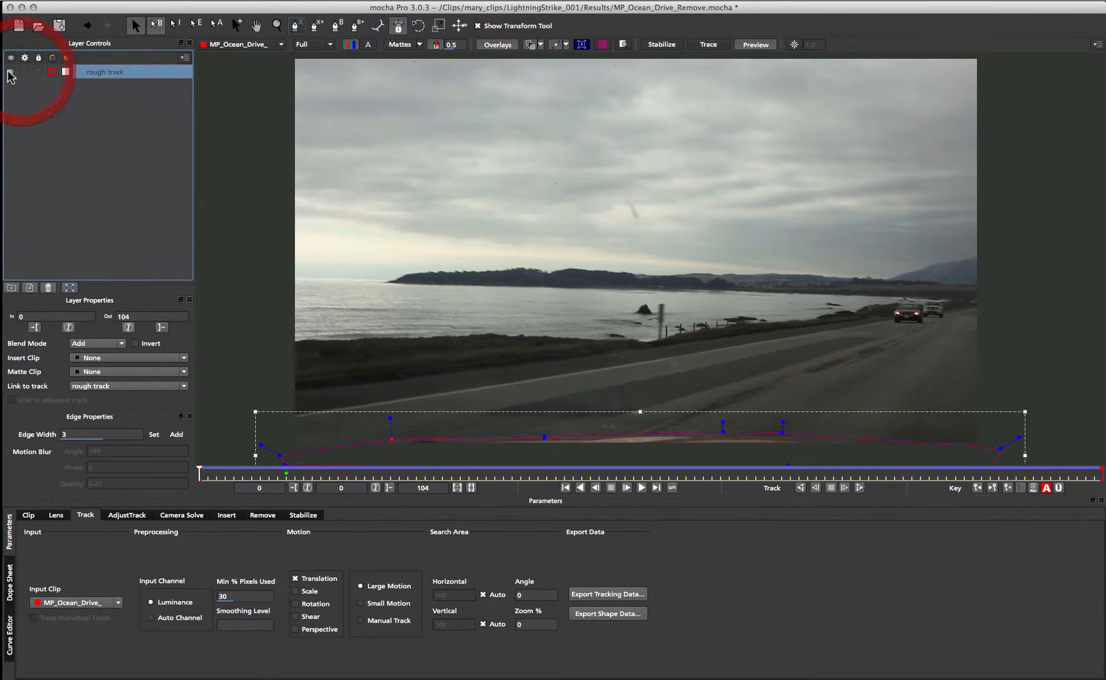
pyautogui.click(10, 73)
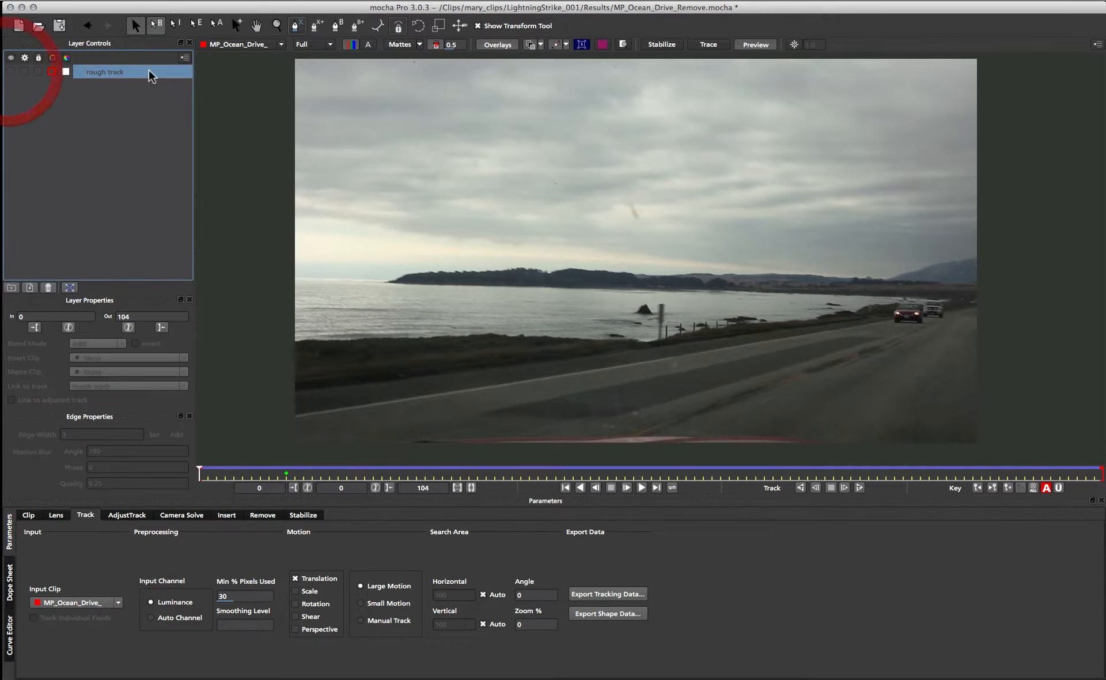
# Step: Draw a four-point X-spline around the dark windshield mark in the sky at frame 0
pyautogui.click(297, 26)
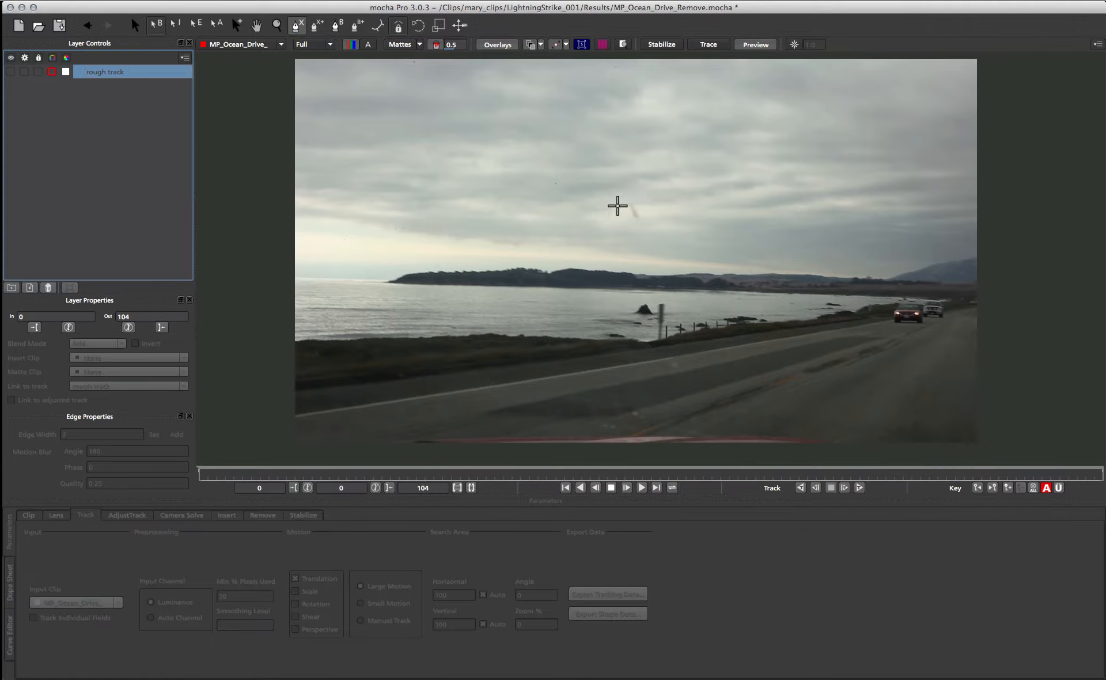
pyautogui.click(634, 195)
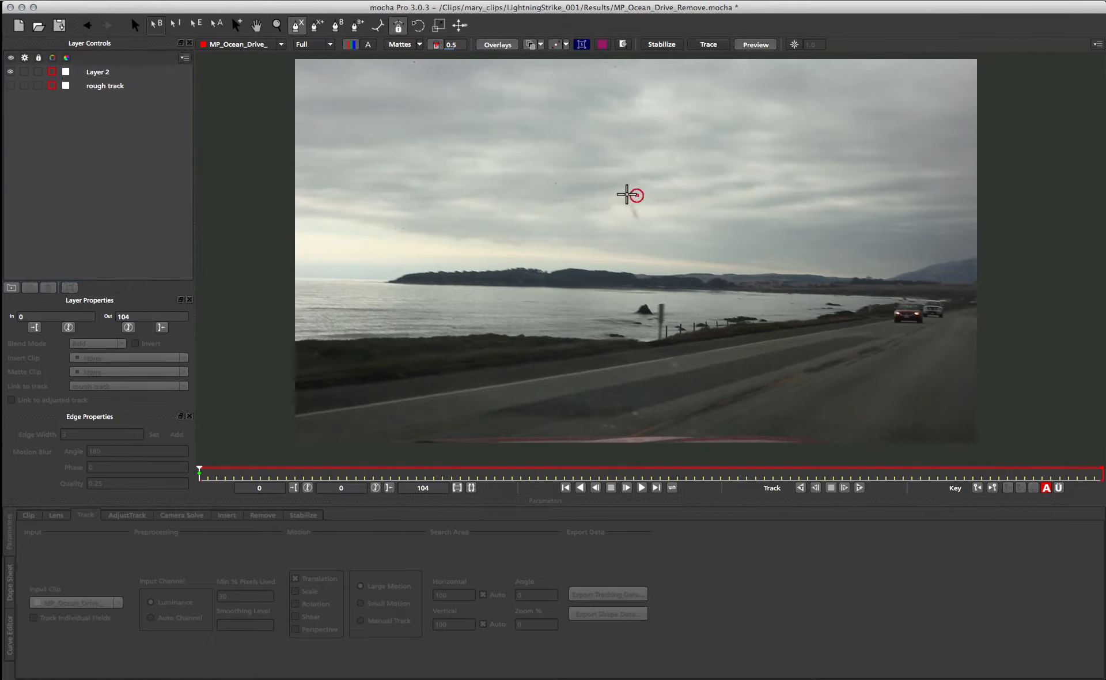
pyautogui.click(616, 201)
pyautogui.click(627, 229)
pyautogui.click(648, 219)
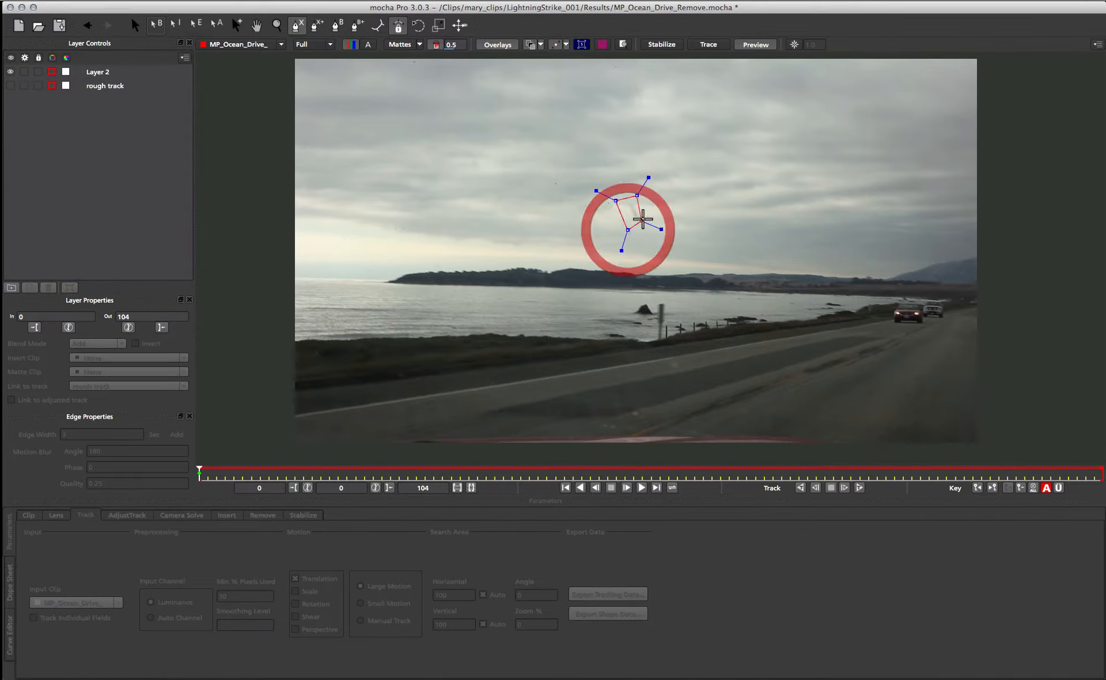
pyautogui.rightClick(648, 218)
# Step: Adjust the points and handles of the mark's spline into a smooth, narrow ellipse closely surrounding the mark
pyautogui.moveTo(645, 178)
pyautogui.mouseDown()
pyautogui.moveTo(617, 197)
pyautogui.moveTo(630, 232)
pyautogui.moveTo(651, 222)
pyautogui.moveTo(633, 185)
pyautogui.mouseUp()
pyautogui.click(638, 187)
pyautogui.click(652, 198)
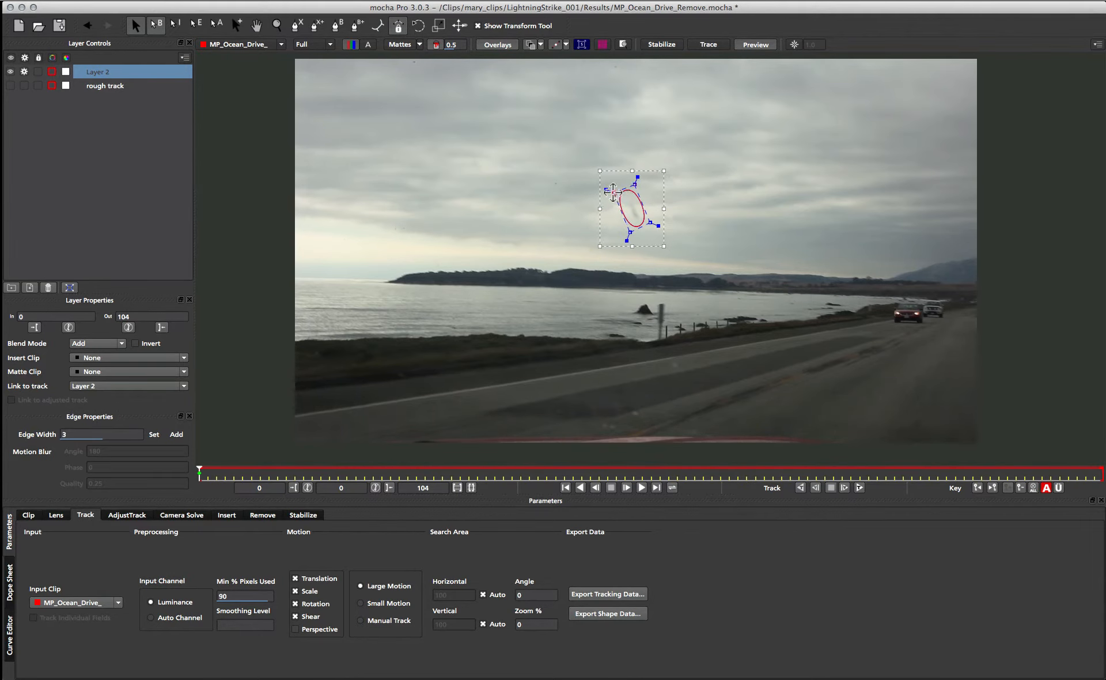
pyautogui.click(613, 192)
pyautogui.moveTo(651, 221); pyautogui.dragTo(652, 224)
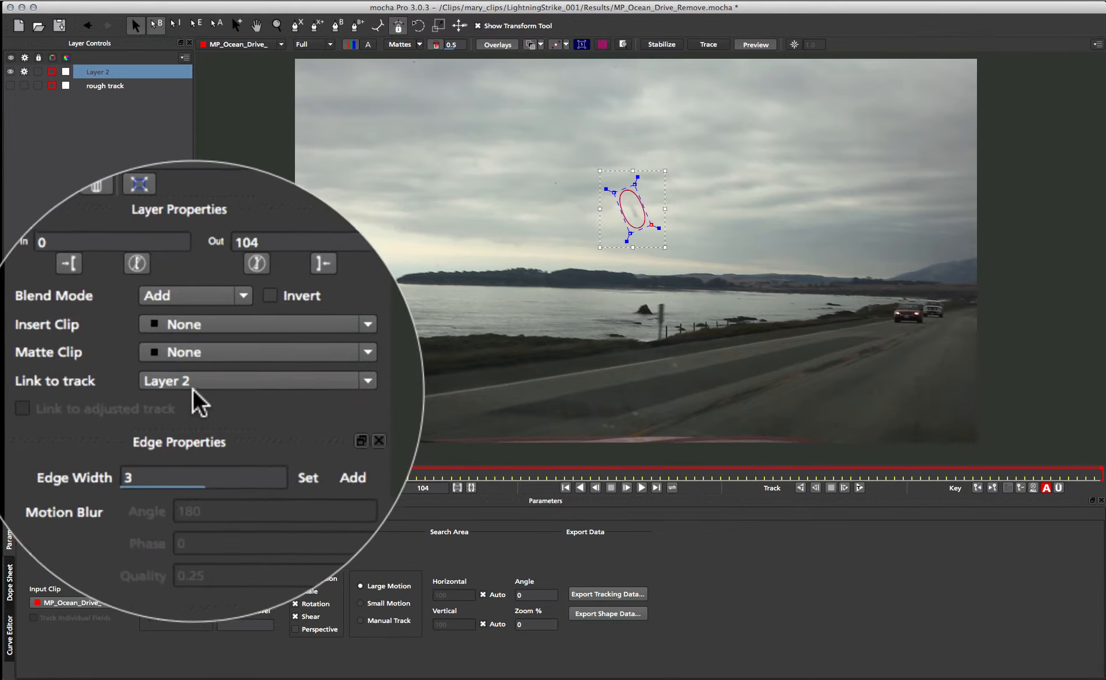
# Step: Link the mark's layer to the "rough track" track and rename the layer "mark remove"
pyautogui.click(192, 388)
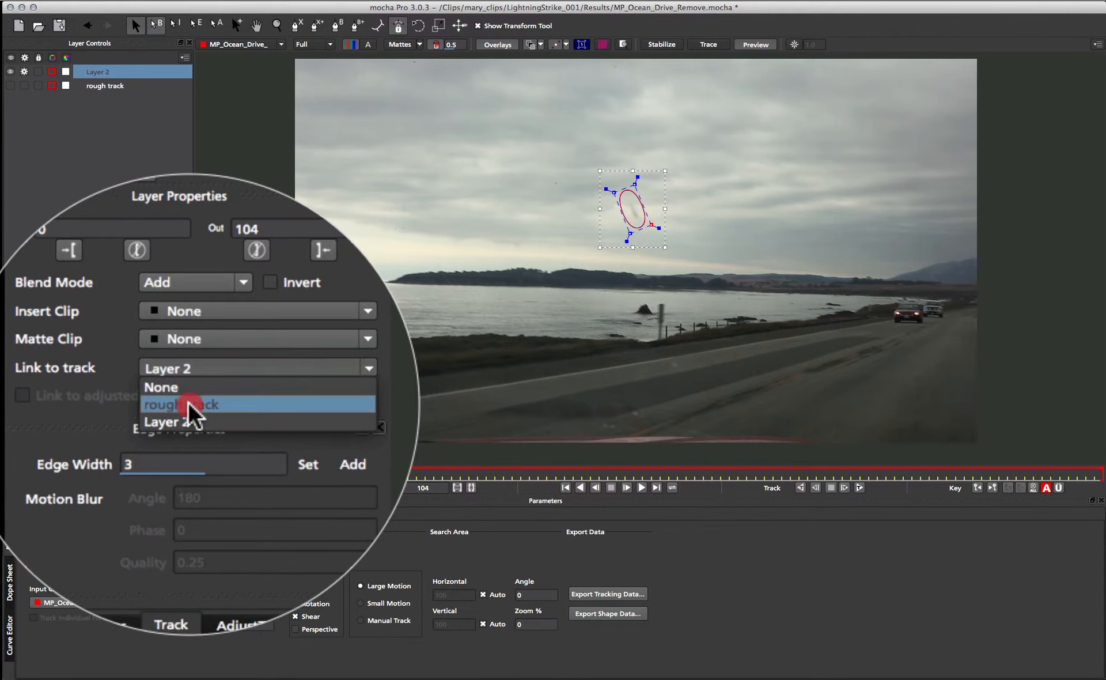
pyautogui.click(187, 422)
pyautogui.doubleClick(97, 72)
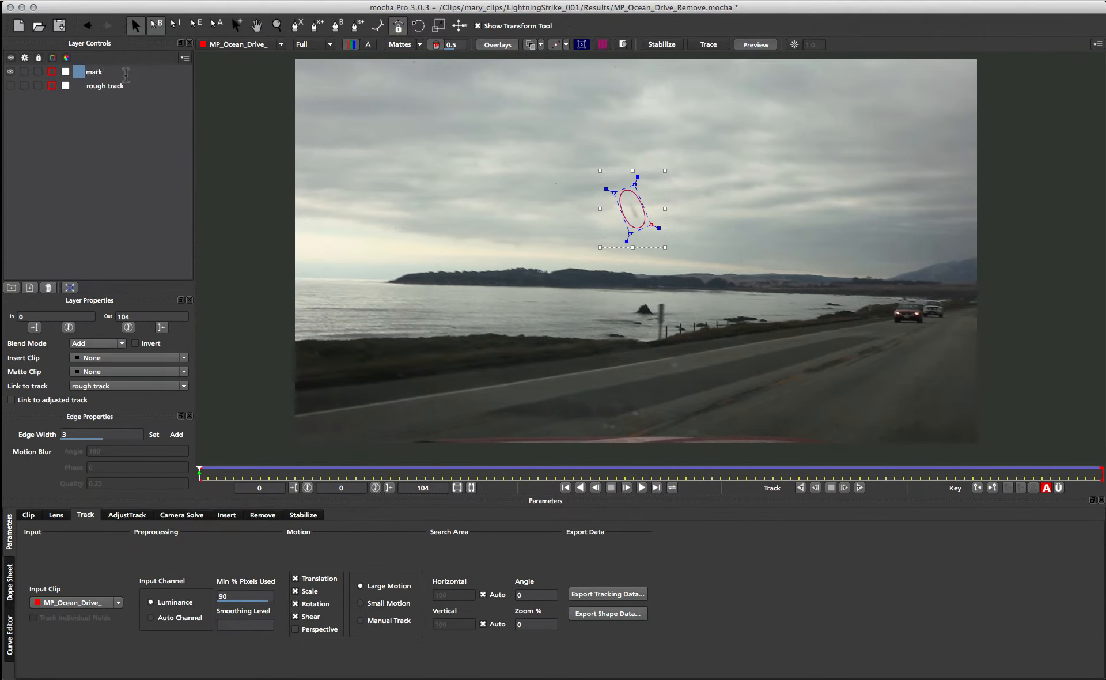
pyautogui.press('Return')
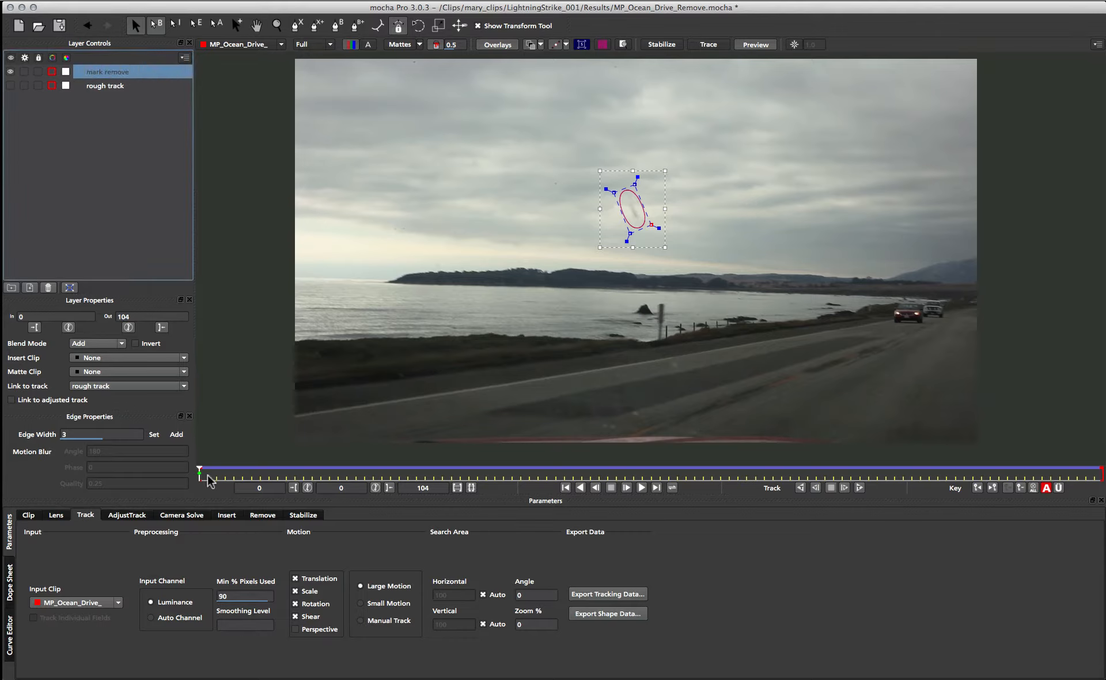
# Step: Scrub and play the clip from frame 0 to check how closely the linked shape follows the windshield mark
pyautogui.moveTo(206, 475); pyautogui.dragTo(89, 458)
pyautogui.moveTo(220, 464)
pyautogui.mouseDown()
pyautogui.moveTo(413, 469)
pyautogui.moveTo(180, 469)
pyautogui.moveTo(987, 481)
pyautogui.moveTo(209, 460)
pyautogui.moveTo(980, 465)
pyautogui.moveTo(217, 461)
pyautogui.mouseUp()
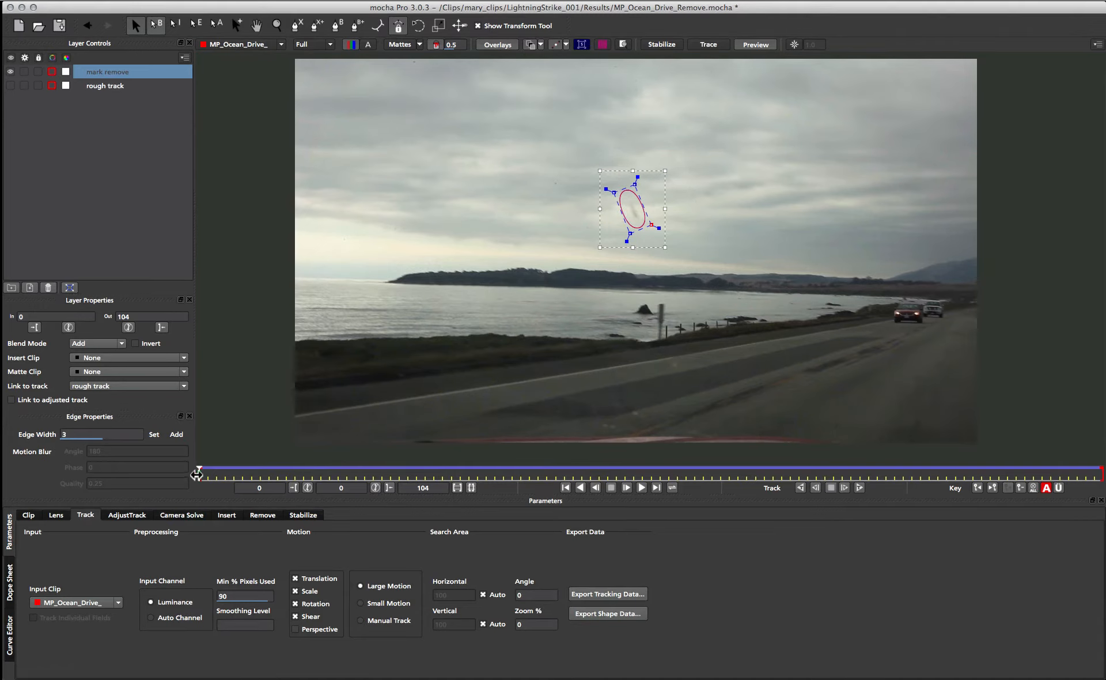
pyautogui.moveTo(198, 473); pyautogui.dragTo(1101, 474)
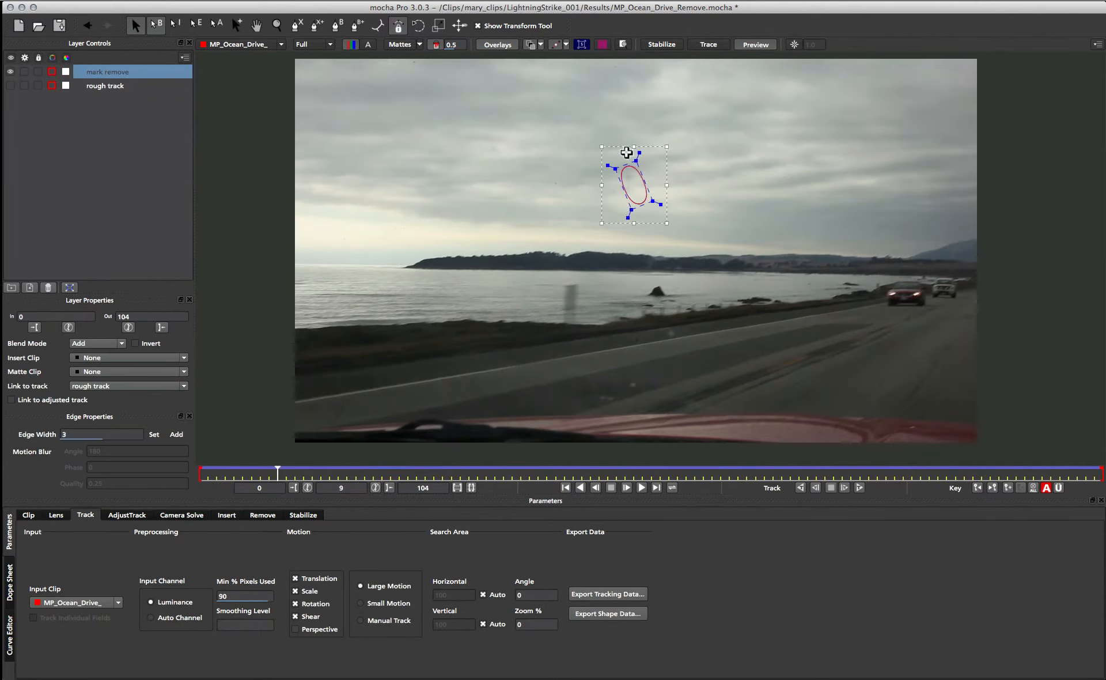
pyautogui.moveTo(276, 474); pyautogui.dragTo(799, 475)
pyautogui.moveTo(521, 229); pyautogui.dragTo(526, 235)
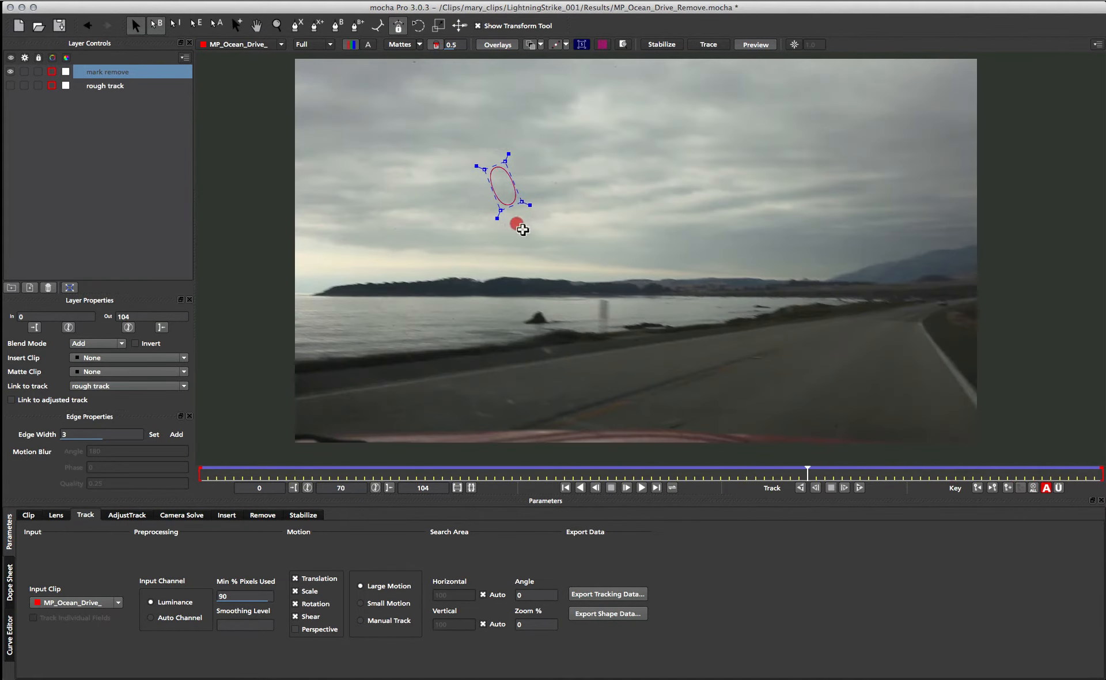
pyautogui.moveTo(808, 473); pyautogui.dragTo(738, 473)
pyautogui.moveTo(621, 193); pyautogui.dragTo(628, 198)
pyautogui.moveTo(738, 473); pyautogui.dragTo(199, 456)
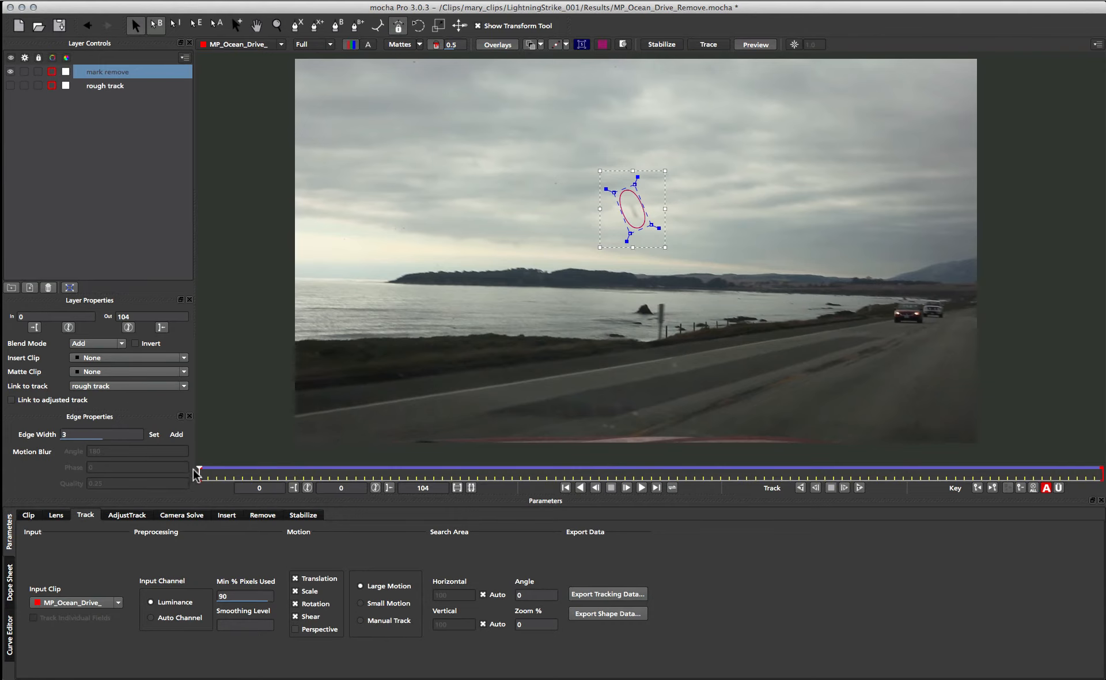
pyautogui.moveTo(197, 471)
pyautogui.mouseDown()
pyautogui.moveTo(1083, 452)
pyautogui.moveTo(1, 425)
pyautogui.mouseUp()
pyautogui.press('space')
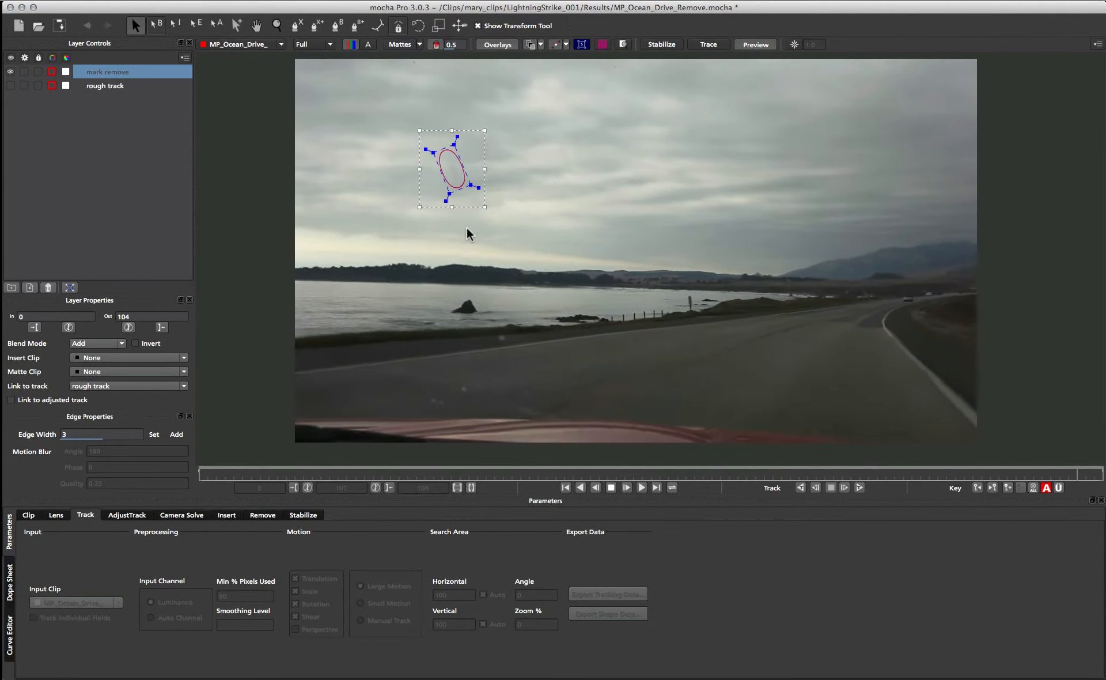
# Step: Preview the matte cutout of the "mark remove" shape, scrub back to frame 0 to check its coverage, and restore the normal view
pyautogui.press('space')
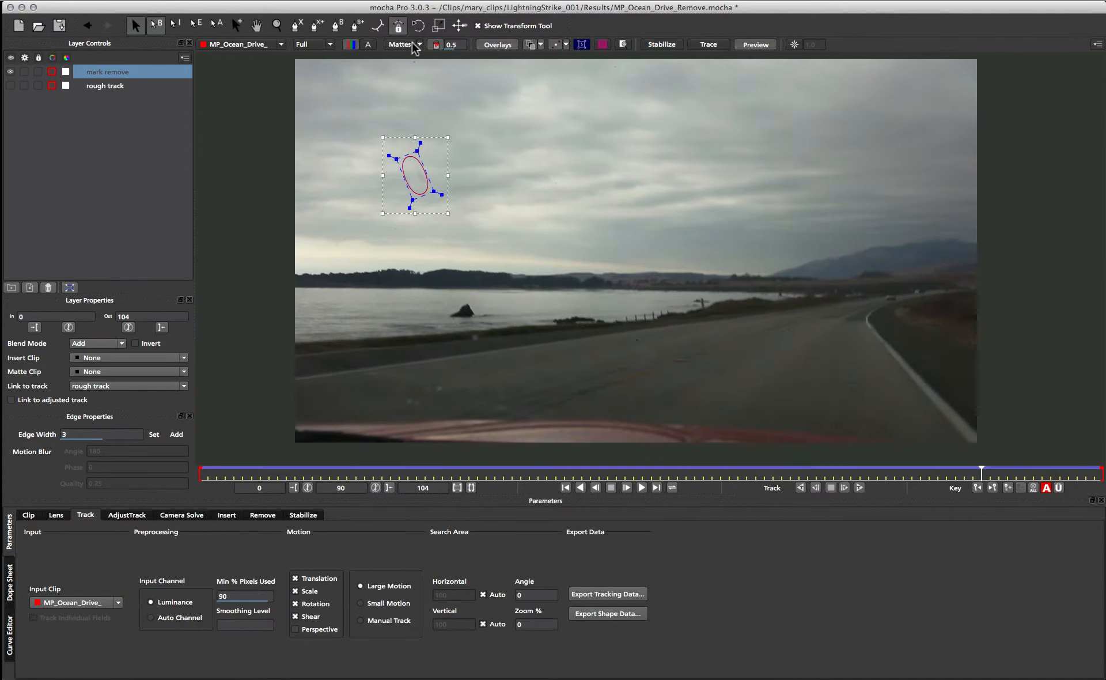
pyautogui.click(436, 45)
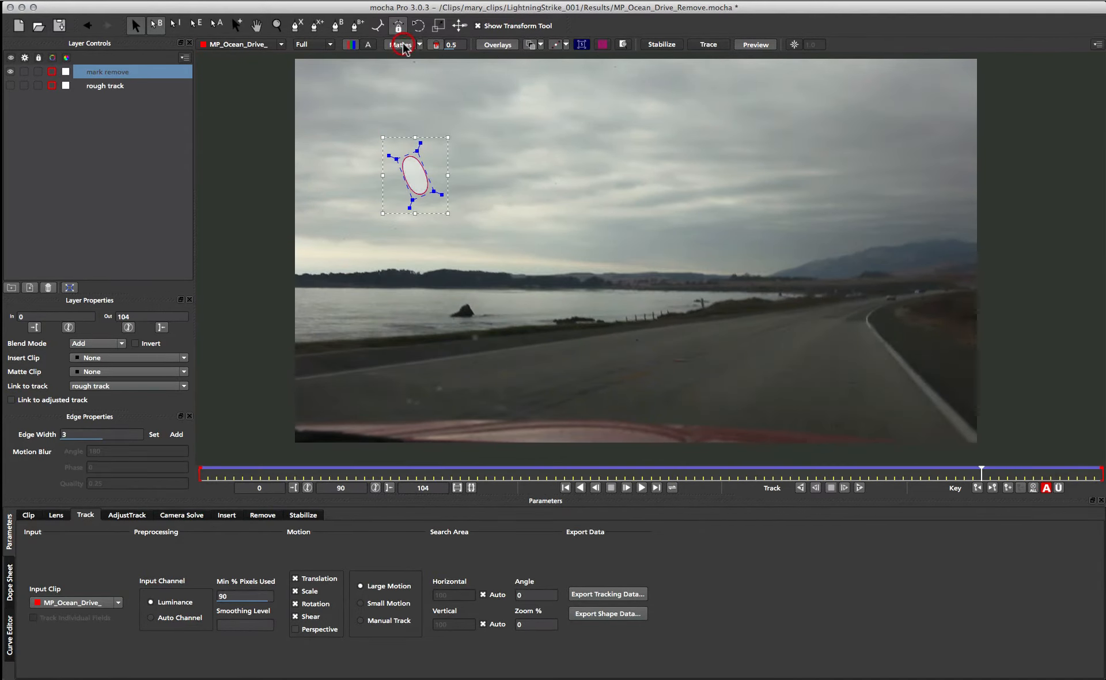
pyautogui.click(436, 46)
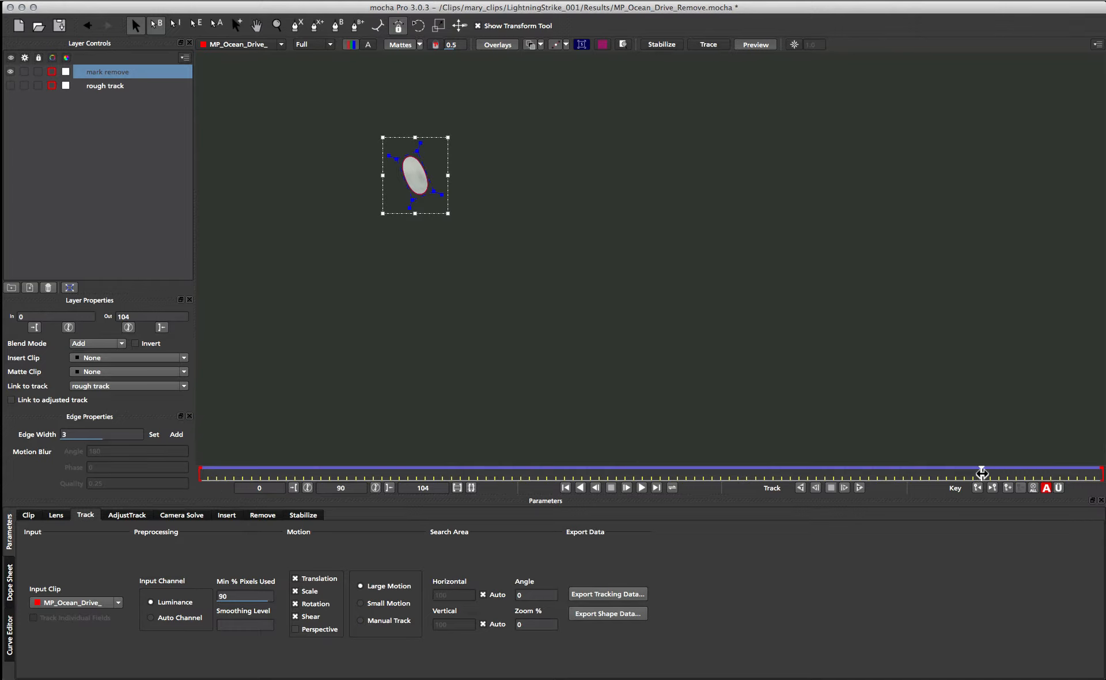
pyautogui.moveTo(981, 472); pyautogui.dragTo(135, 457)
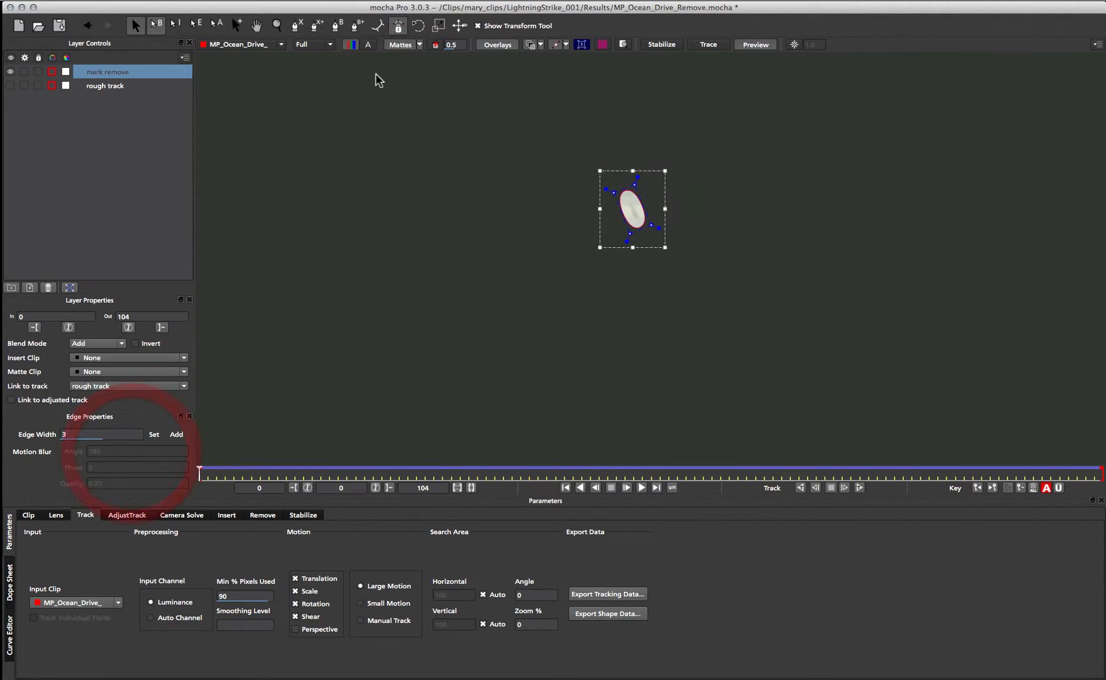
pyautogui.click(436, 45)
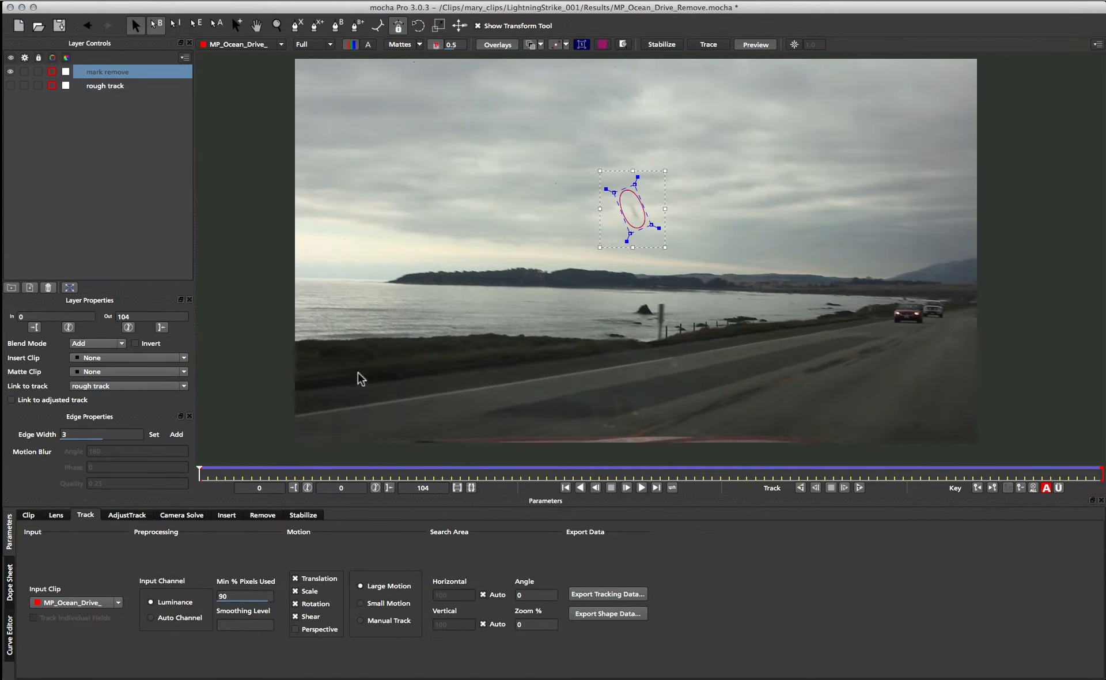
pyautogui.moveTo(218, 474); pyautogui.dragTo(101, 476)
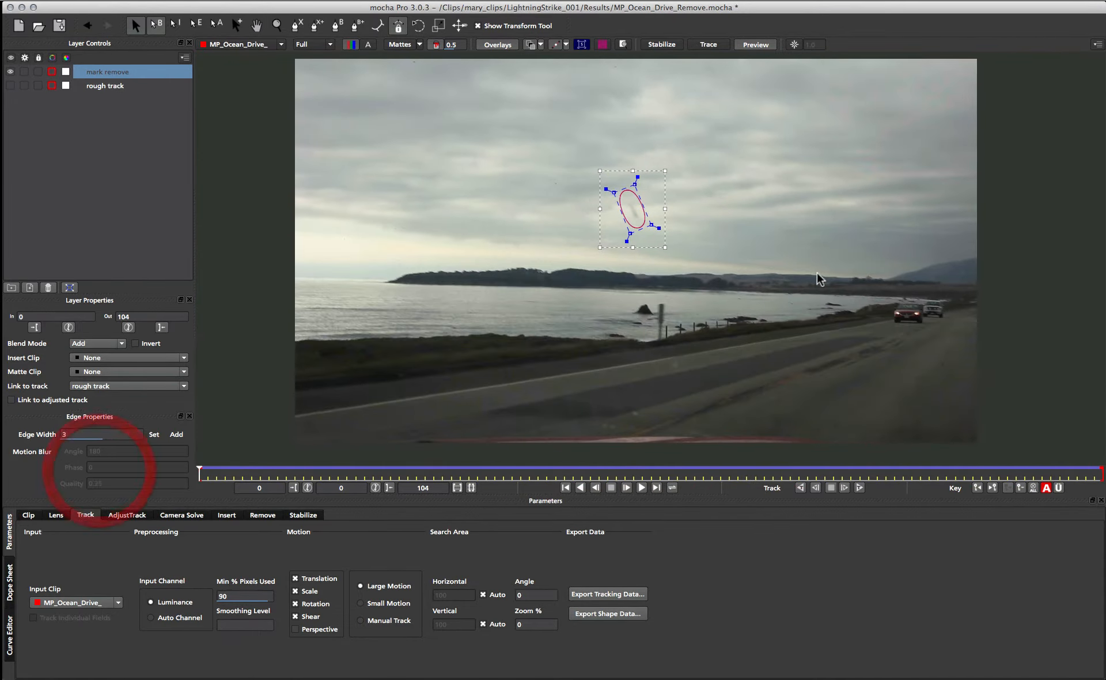
# Step: Draw an eight-point X-spline at frame 0 around the sky area surrounding the windshield mark, keeping its lower edge above the horizon
pyautogui.click(397, 29)
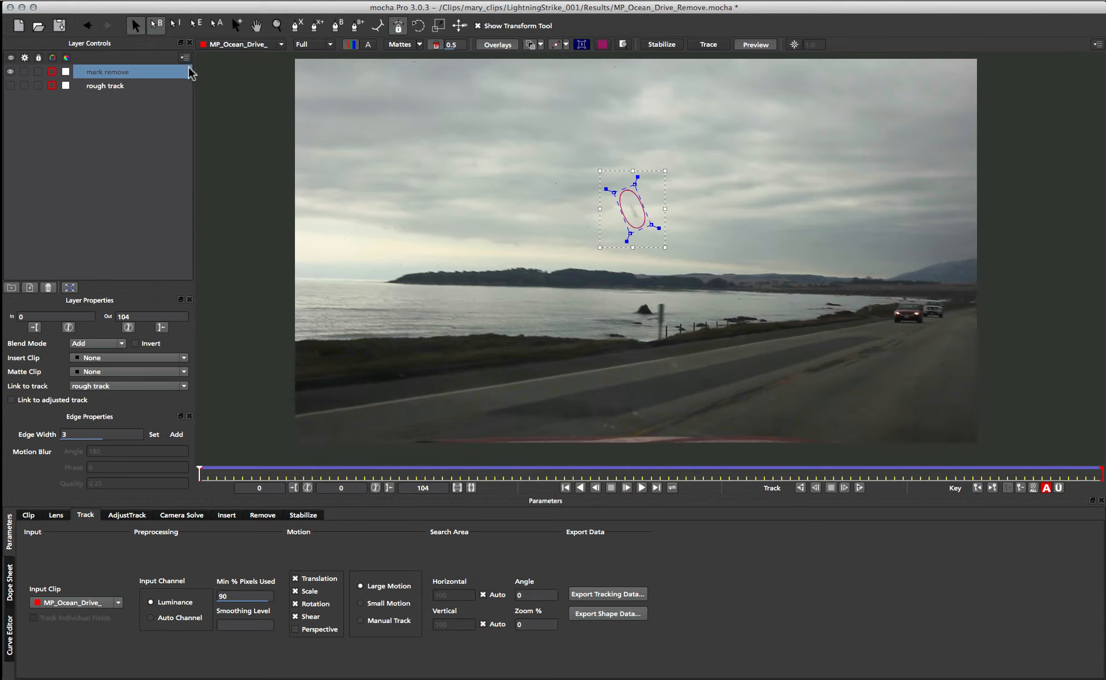
pyautogui.click(297, 26)
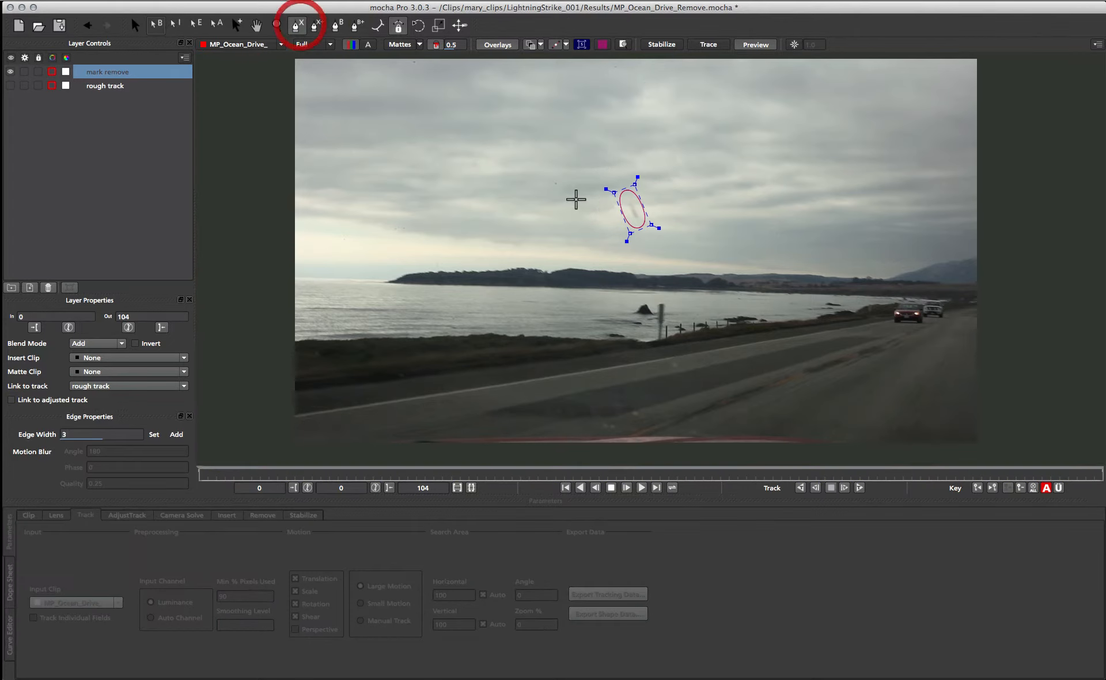
pyautogui.click(632, 132)
pyautogui.click(534, 170)
pyautogui.click(544, 195)
pyautogui.click(578, 236)
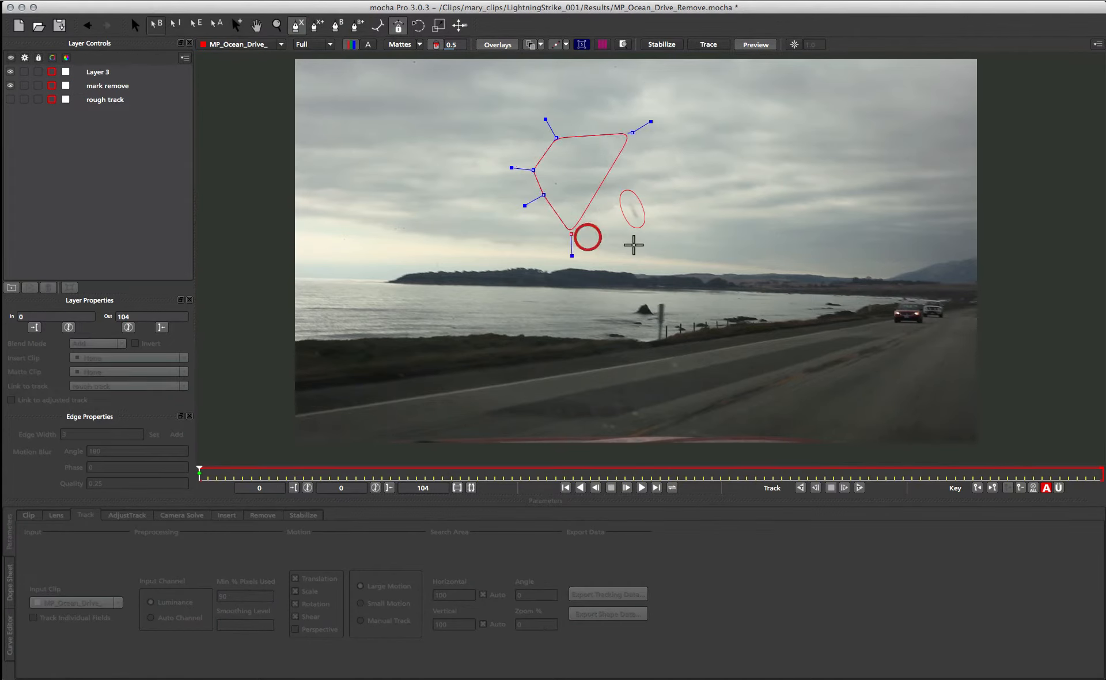
pyautogui.click(663, 249)
pyautogui.click(715, 209)
pyautogui.click(698, 155)
pyautogui.rightClick(698, 154)
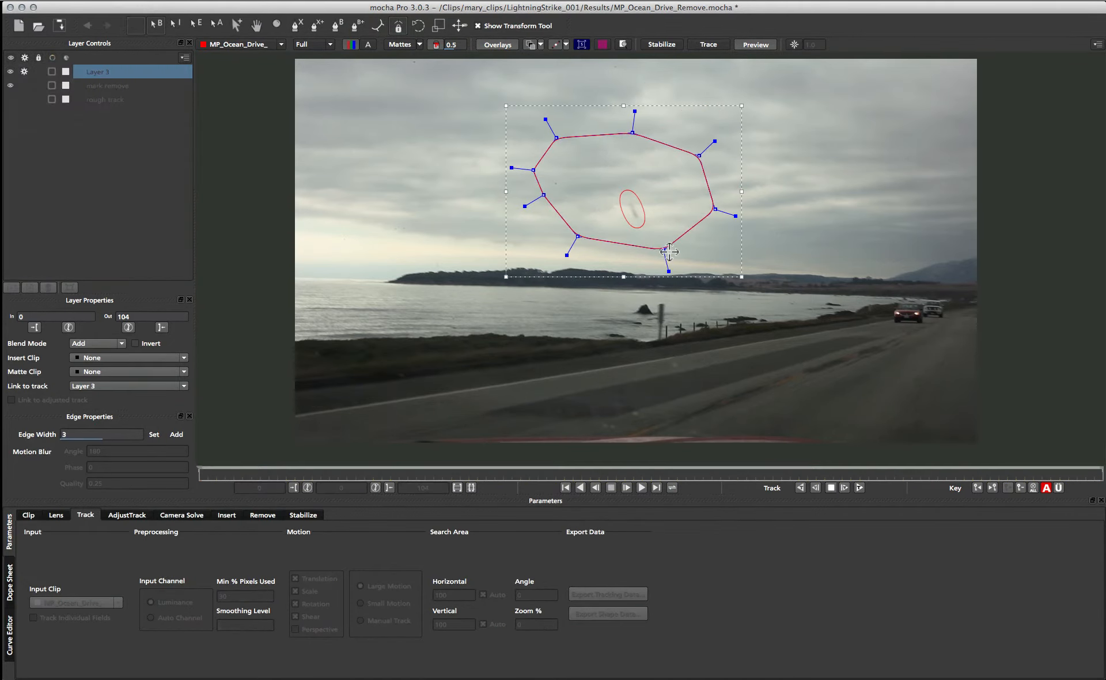
pyautogui.click(665, 243)
pyautogui.click(578, 236)
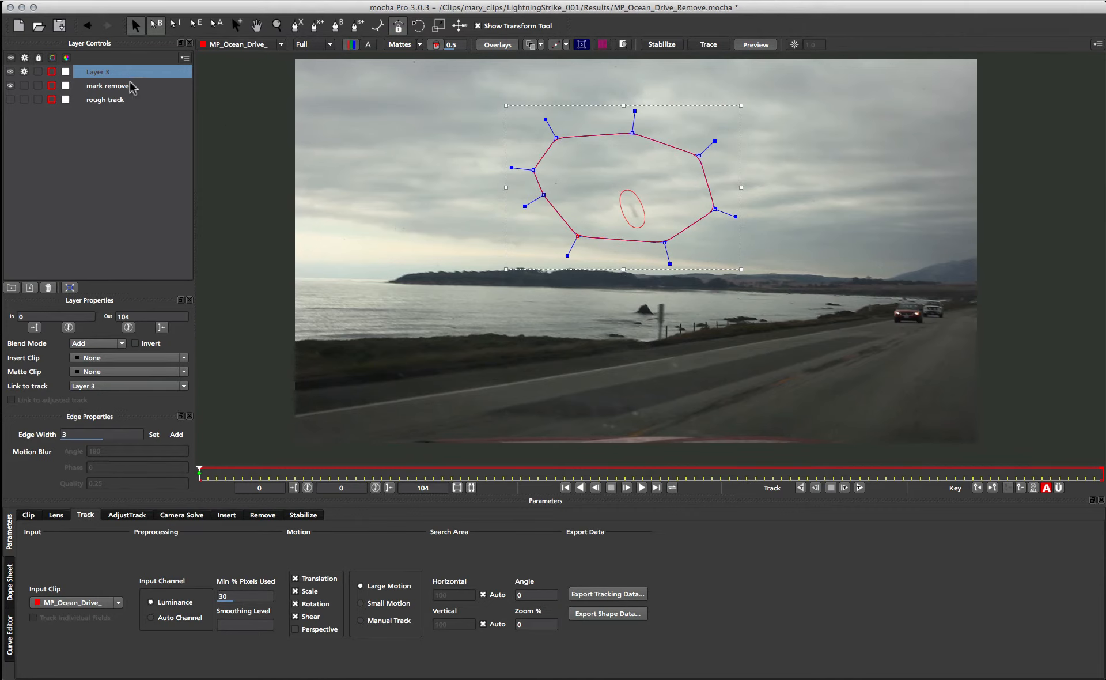
# Step: Move the new sky layer below "mark remove" and rename it "sky BGD"
pyautogui.moveTo(91, 74)
pyautogui.mouseDown()
pyautogui.moveTo(91, 91)
pyautogui.moveTo(89, 80)
pyautogui.mouseUp()
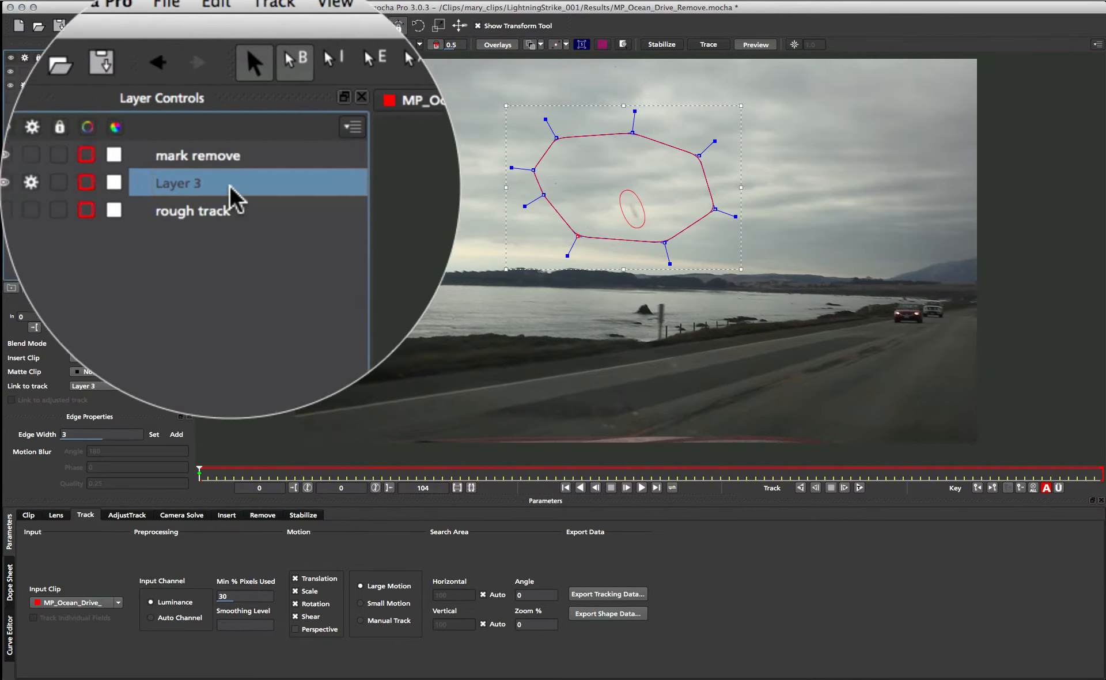
pyautogui.doubleClick(97, 85)
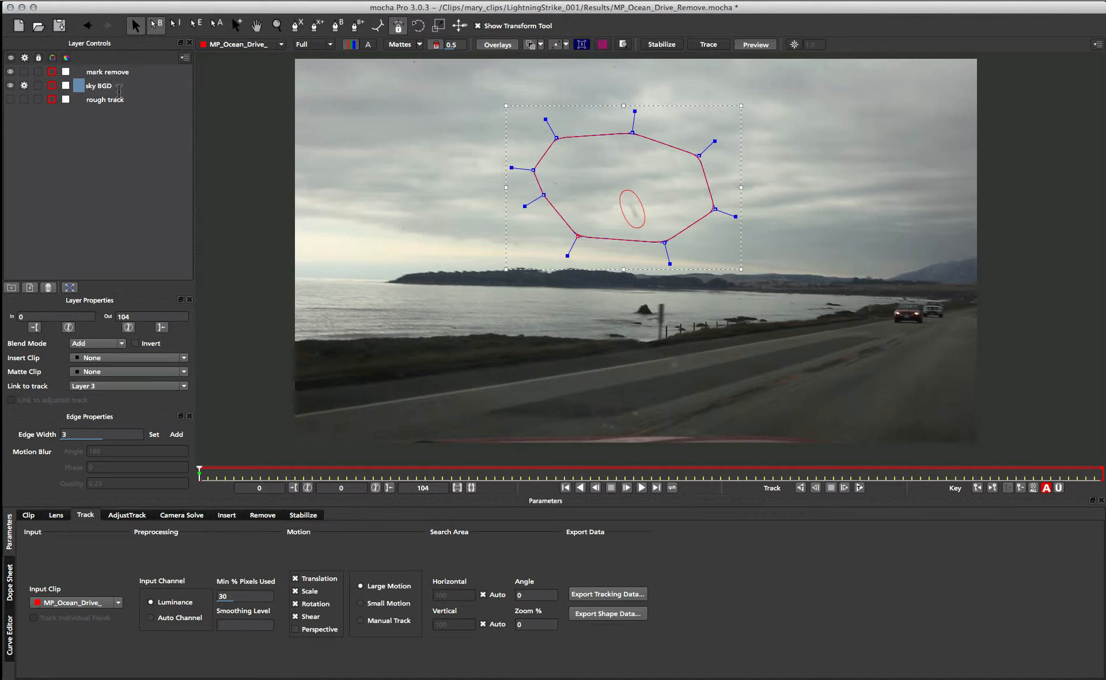
pyautogui.write('sky BGD')
pyautogui.press('Return')
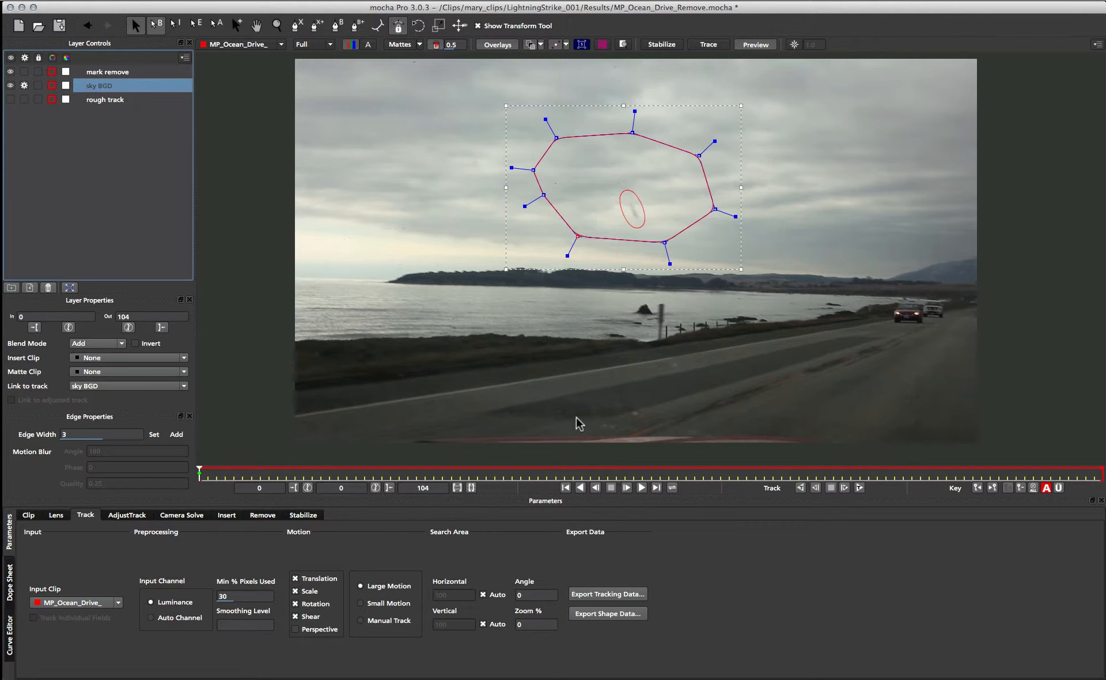
# Step: Track the "sky BGD" layer forward through the clip and scrub the timeline to check its shape against the mark's shape
pyautogui.click(861, 487)
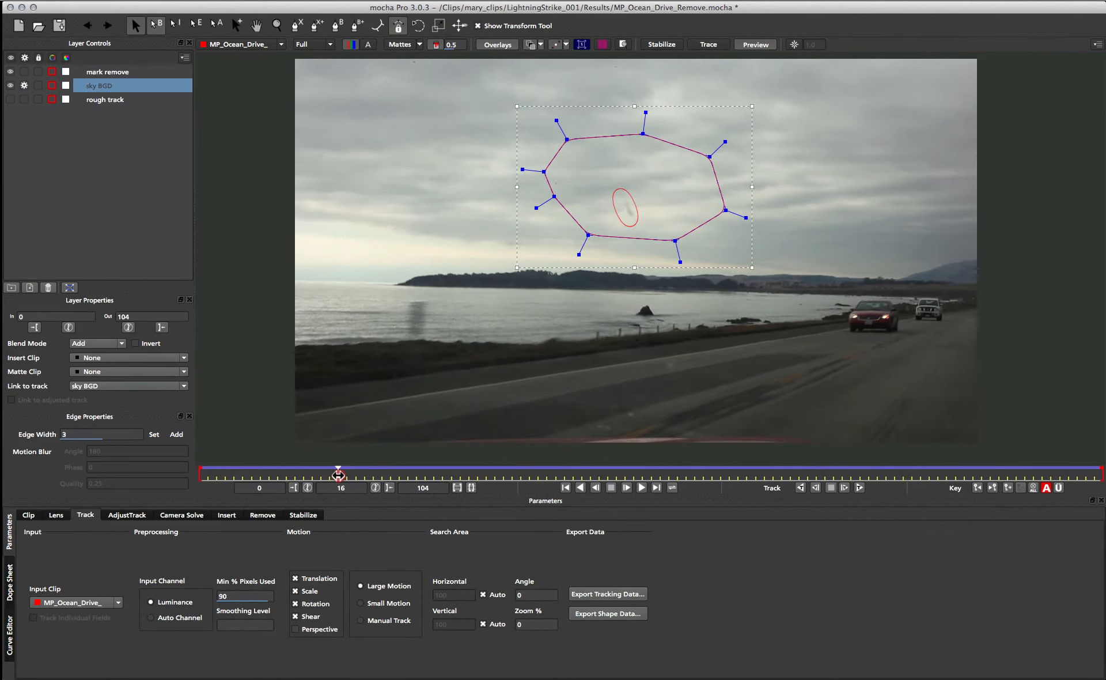
pyautogui.moveTo(338, 475); pyautogui.dragTo(719, 443)
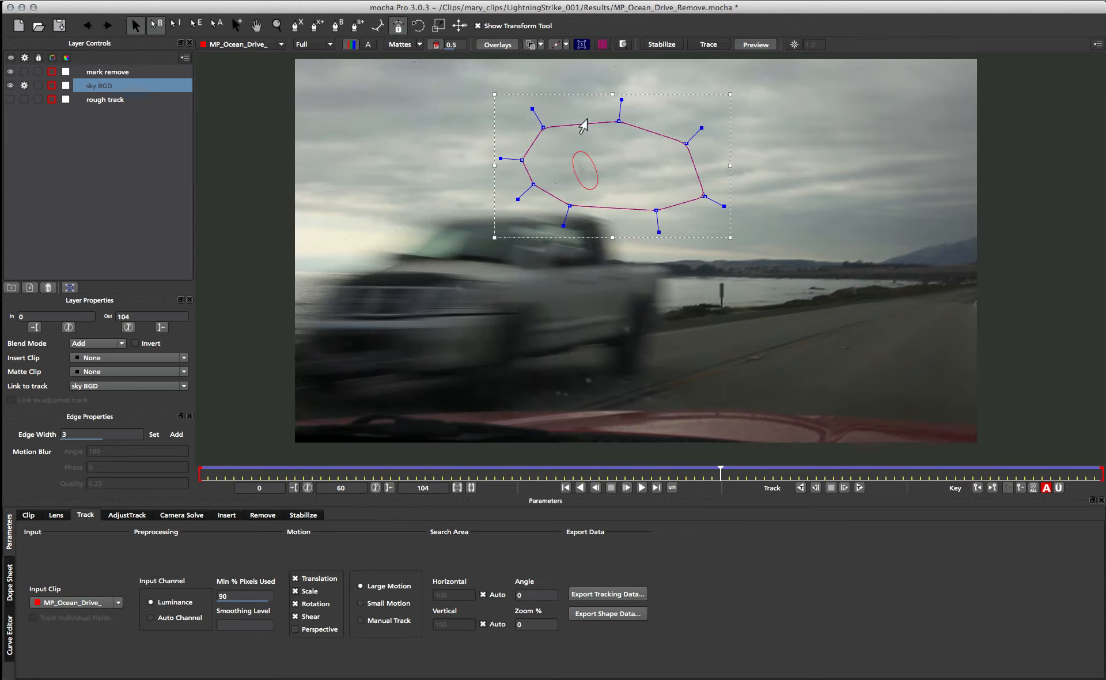
pyautogui.moveTo(720, 475); pyautogui.dragTo(356, 469)
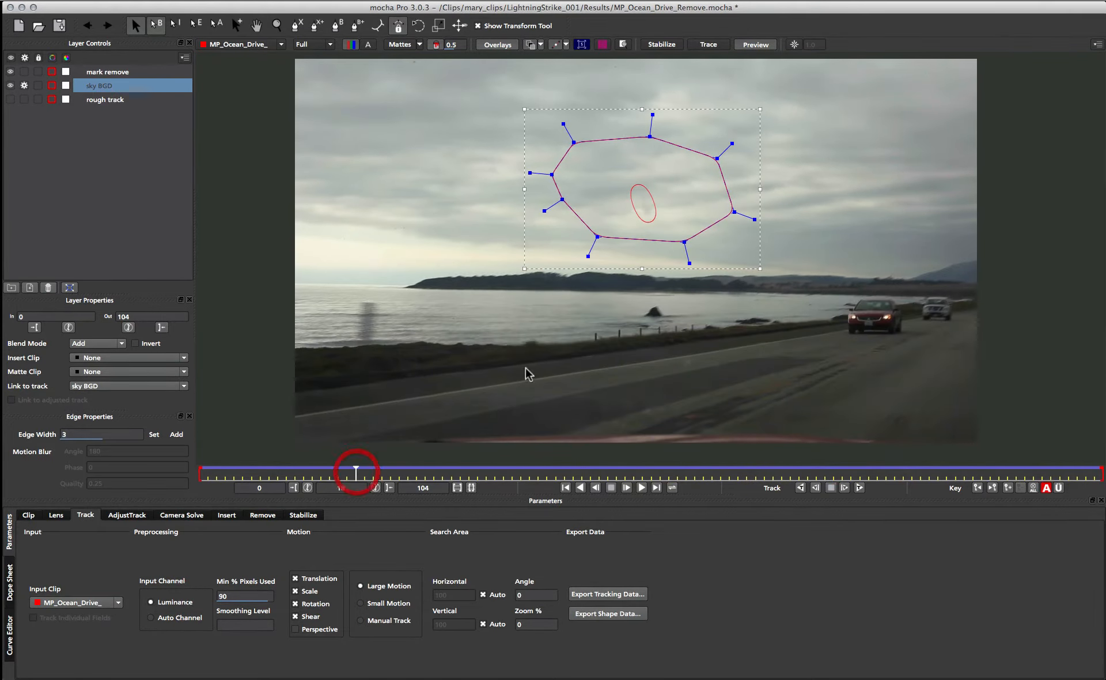
pyautogui.click(639, 199)
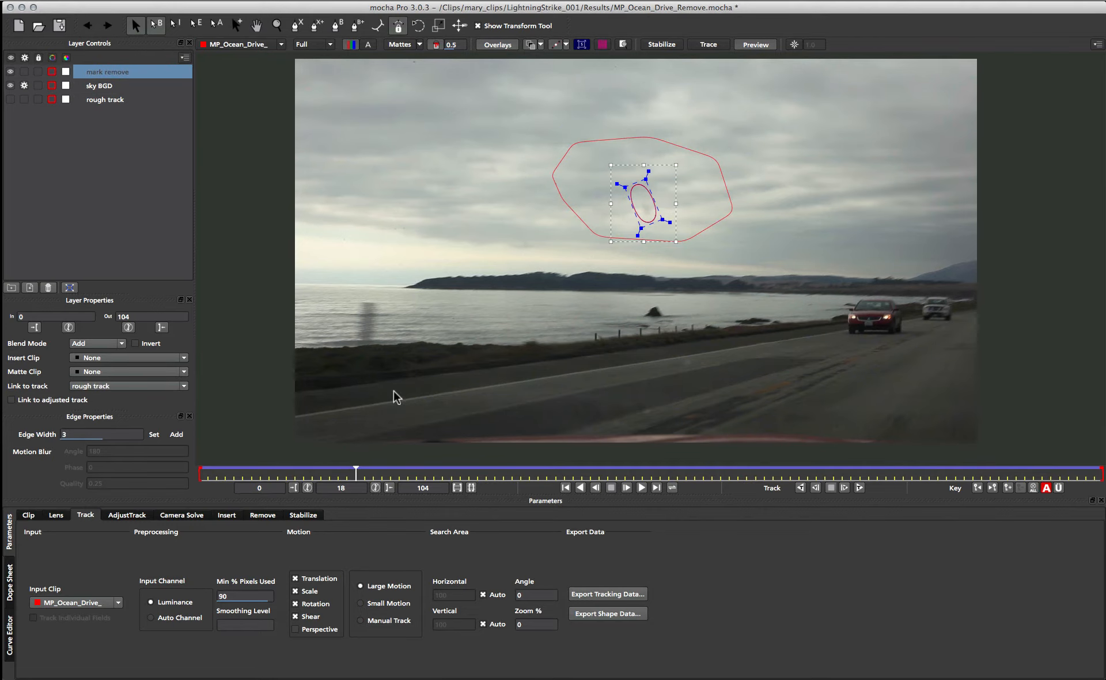
pyautogui.click(566, 220)
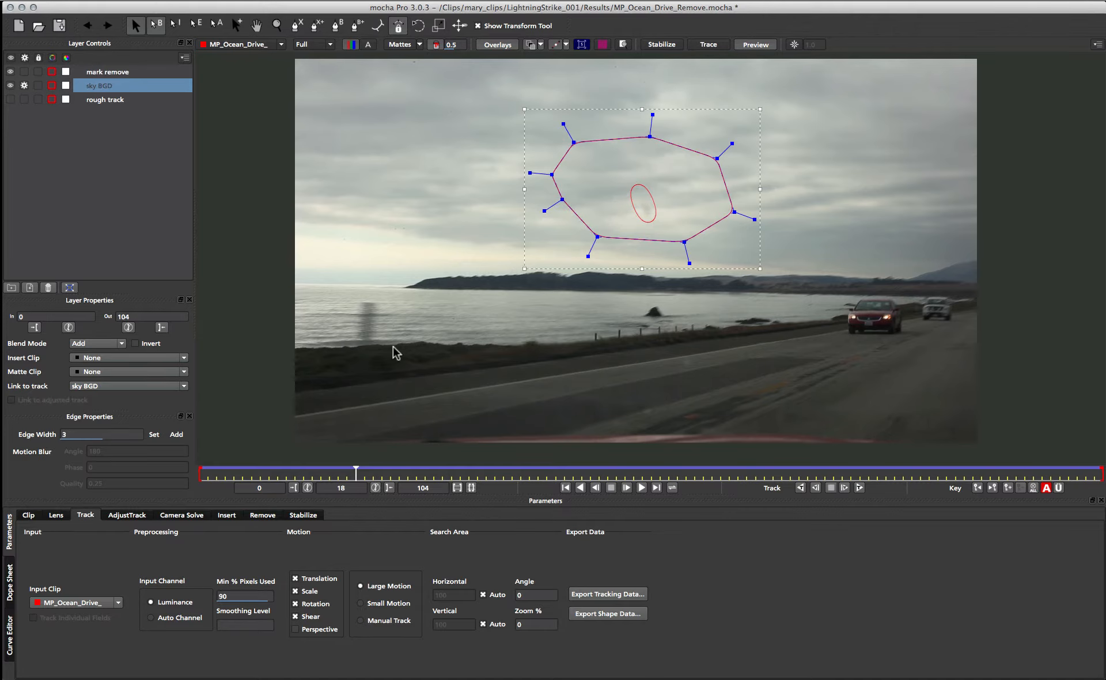
pyautogui.moveTo(356, 473); pyautogui.dragTo(929, 456)
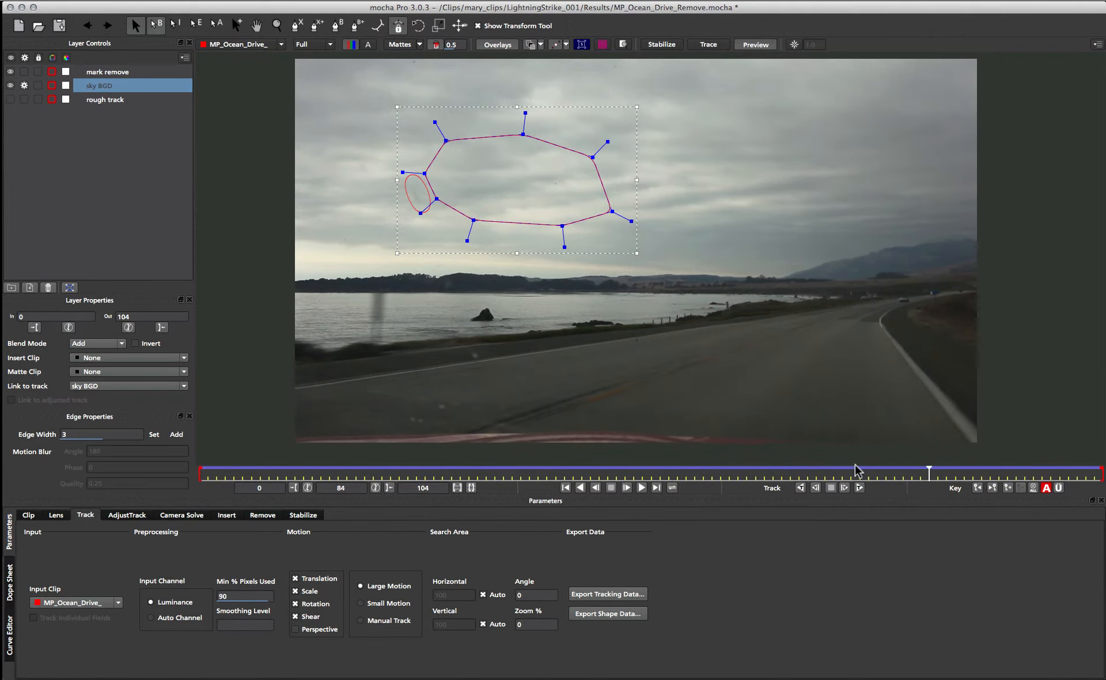
pyautogui.moveTo(928, 474); pyautogui.dragTo(725, 471)
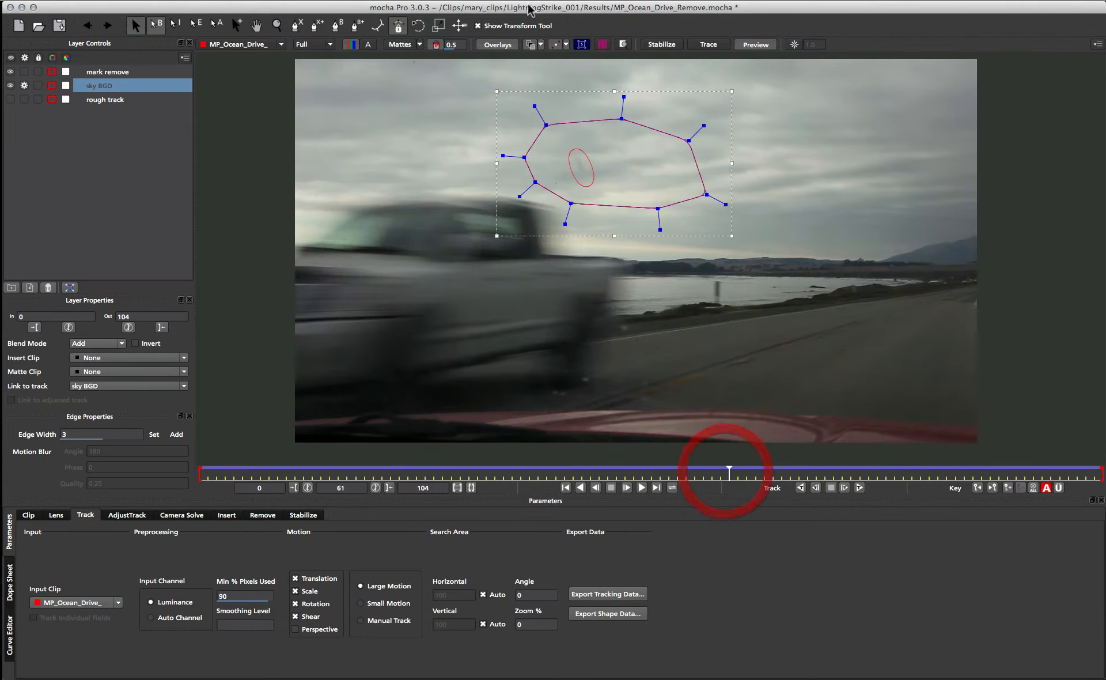
# Step: Try widening the "sky BGD" spline at frame 0 with Uberkey enabled, scrub to check it, and return to frame 0 with Autokey enabled
pyautogui.click(544, 123)
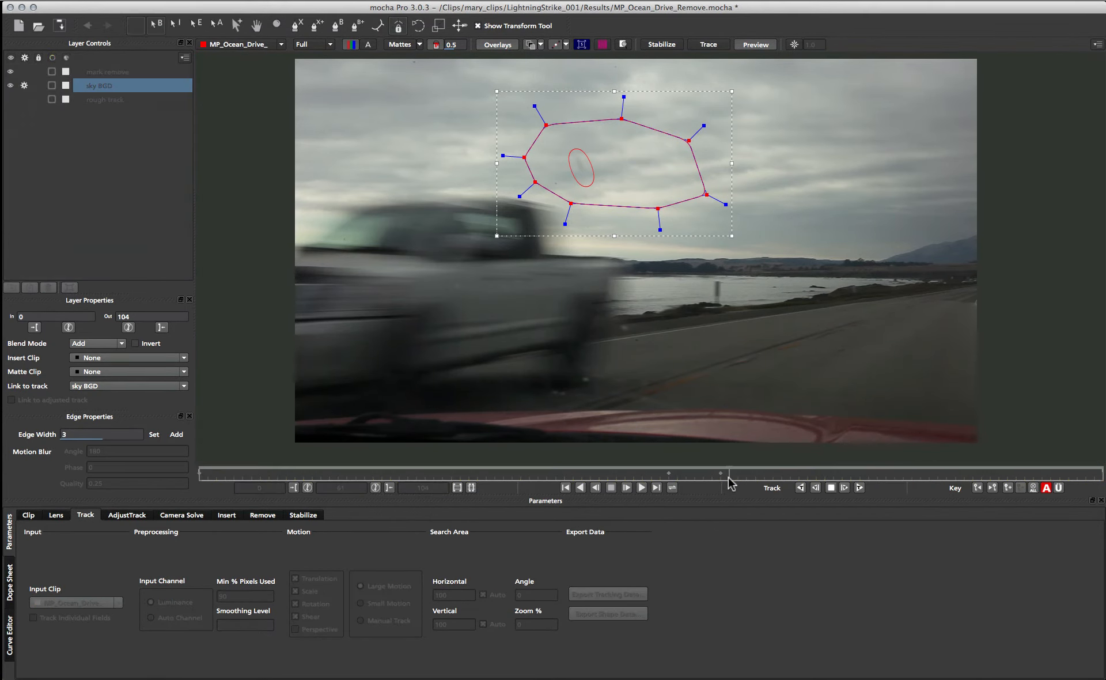
pyautogui.moveTo(729, 472); pyautogui.dragTo(72, 432)
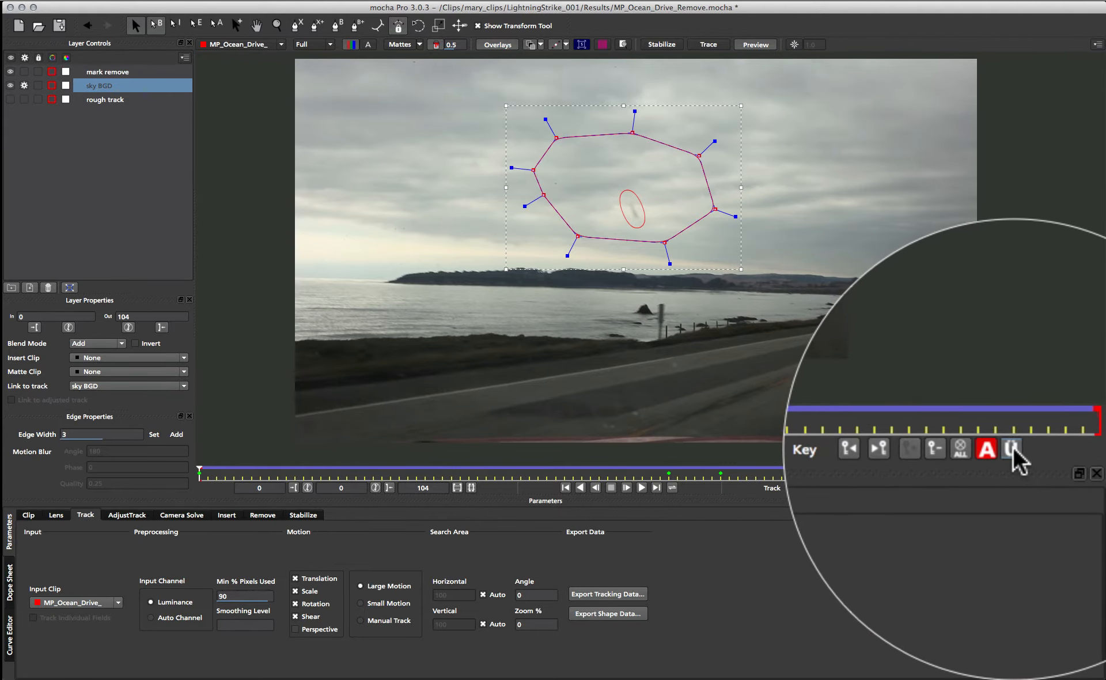
pyautogui.click(1013, 447)
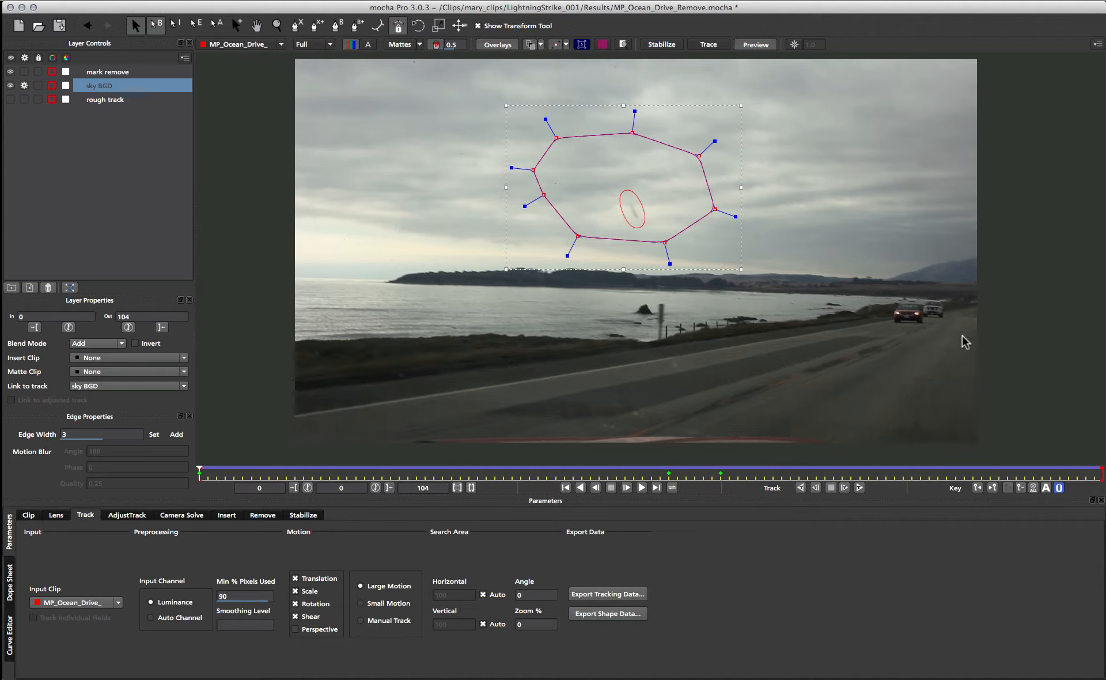
pyautogui.moveTo(505, 188); pyautogui.dragTo(395, 186)
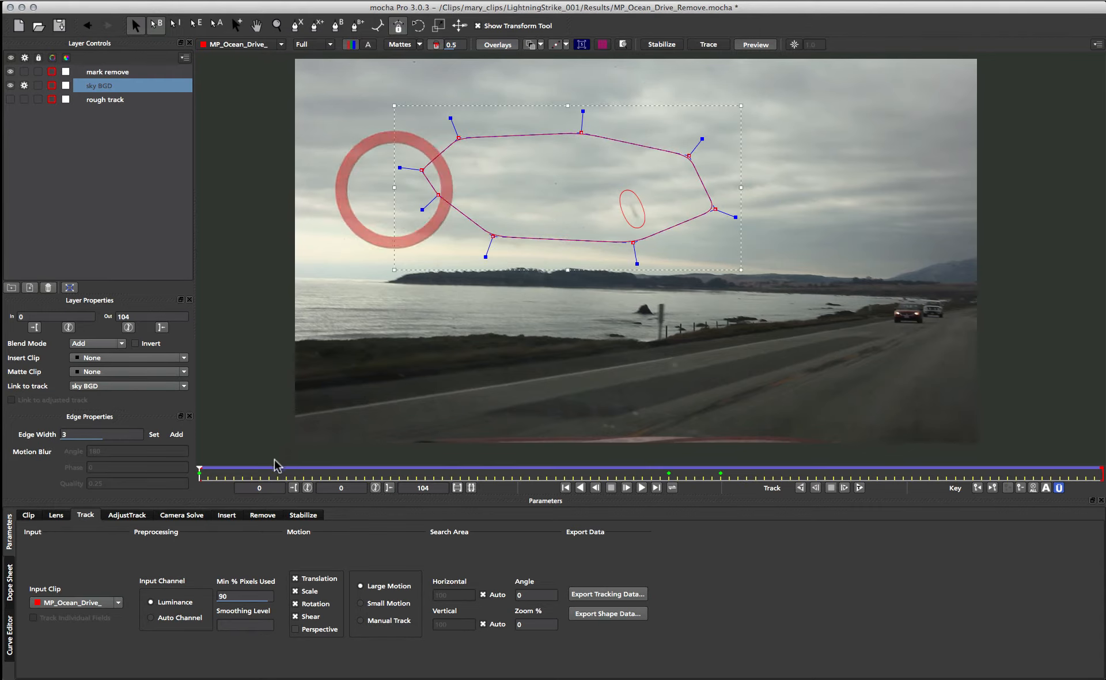
pyautogui.moveTo(198, 477); pyautogui.dragTo(651, 483)
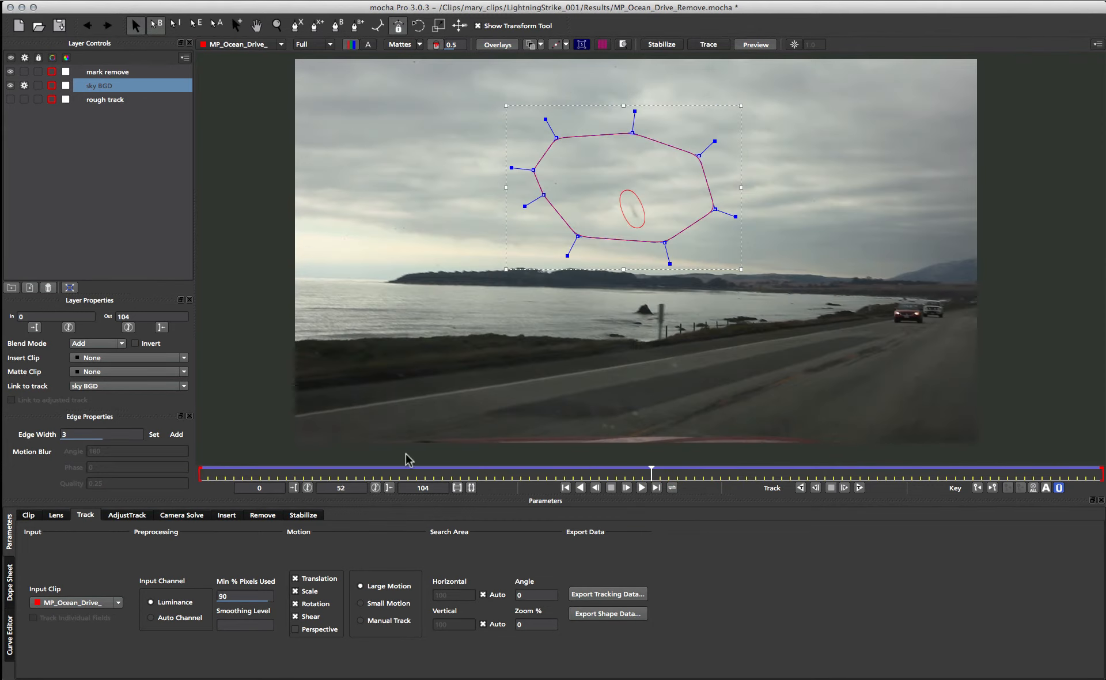
pyautogui.moveTo(649, 472); pyautogui.dragTo(2, 438)
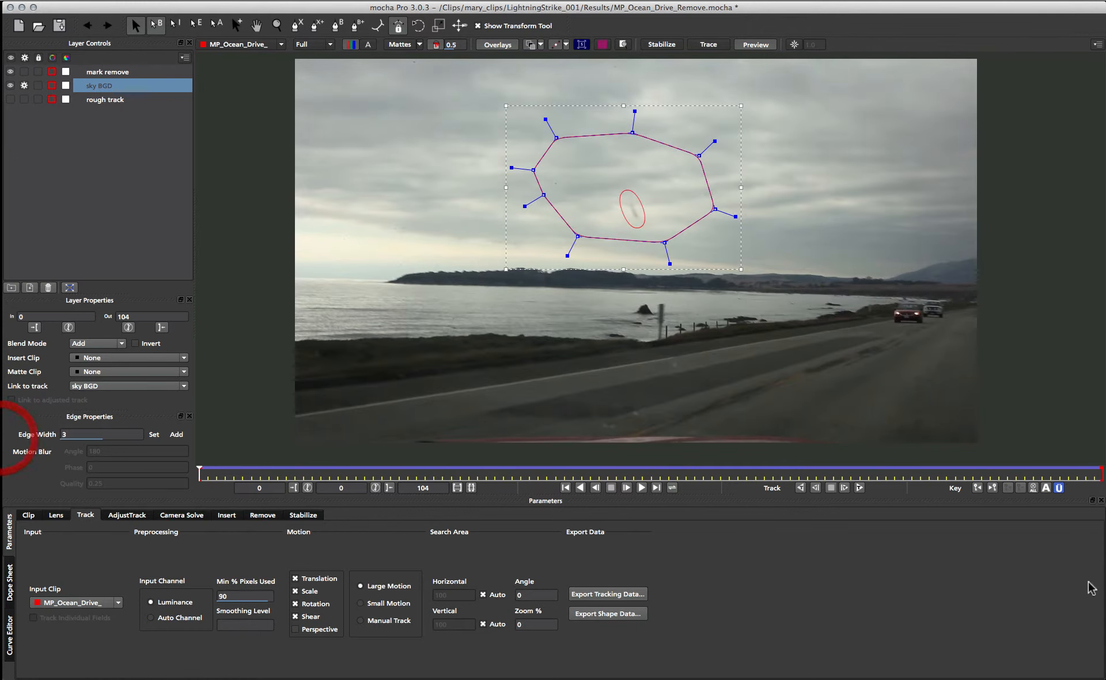
pyautogui.click(1047, 487)
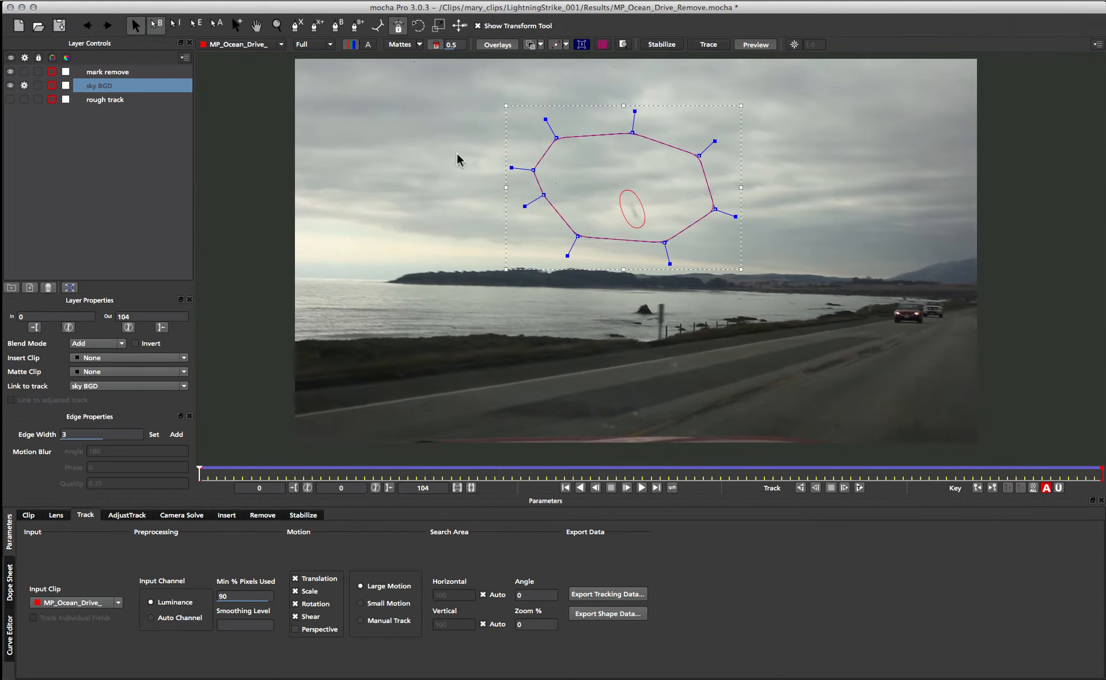
# Step: Try stretching the "sky BGD" spline's seaward side outward at frame 0 with Autokey enabled, and undo the change
pyautogui.moveTo(504, 187); pyautogui.dragTo(367, 187)
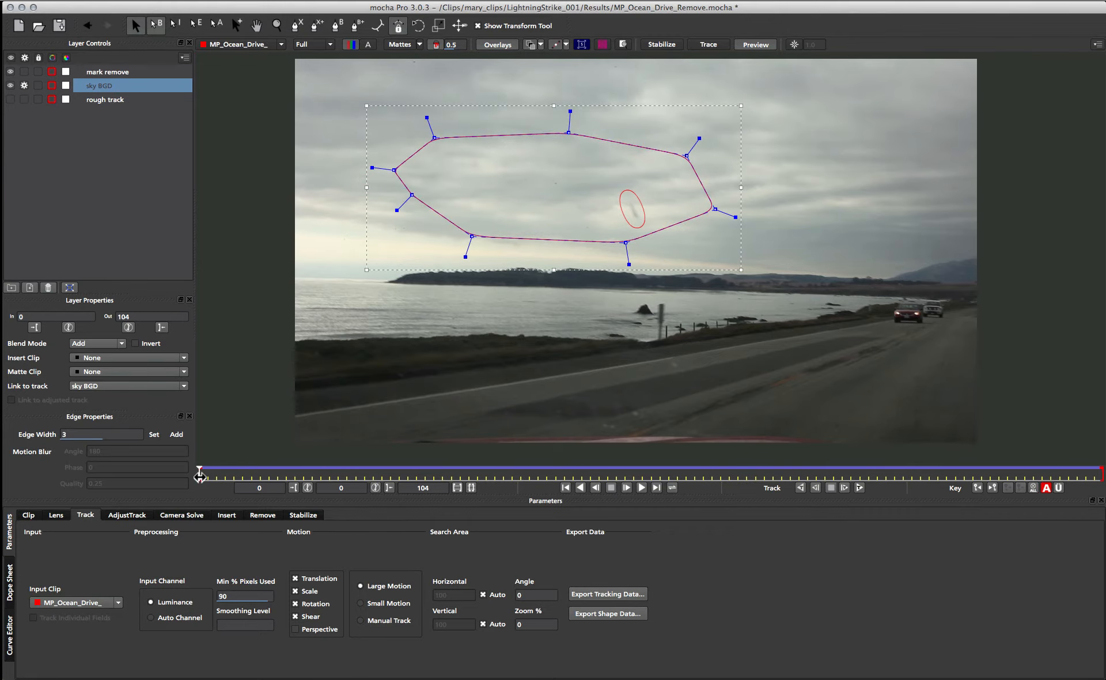
pyautogui.moveTo(199, 473); pyautogui.dragTo(123, 459)
pyautogui.press('super+z')
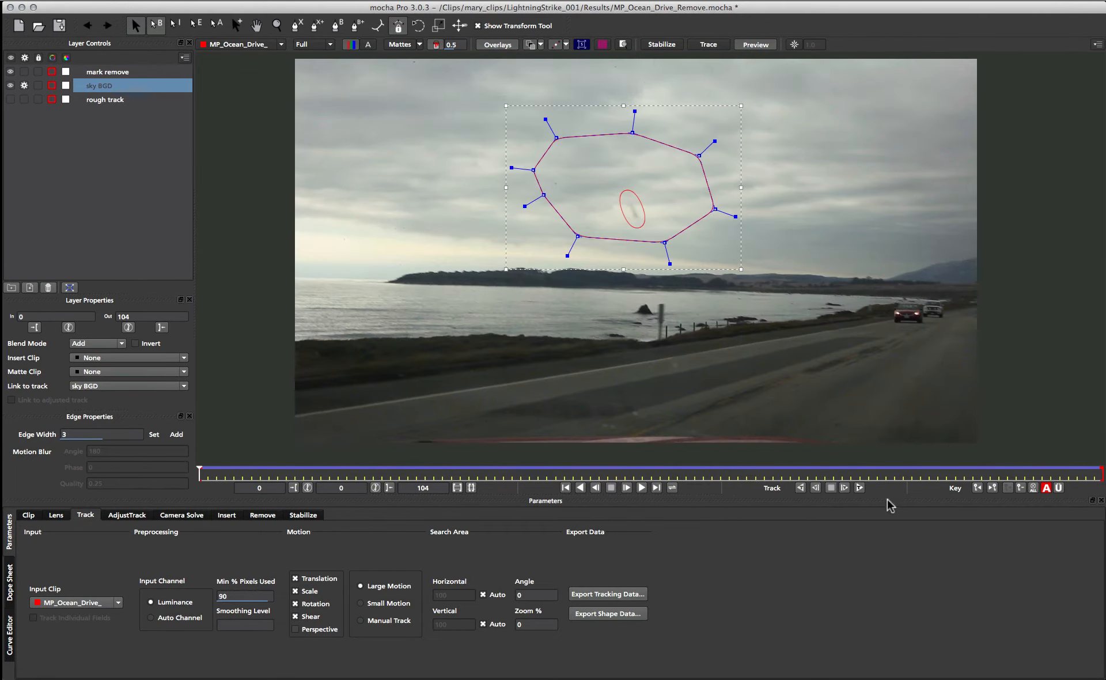
# Step: Stretch the seaward side of the "sky BGD" spline at frame 0 using Uberkey, restore Autokey, and scrub to frame 86
pyautogui.click(1059, 488)
pyautogui.moveTo(504, 187); pyautogui.dragTo(367, 188)
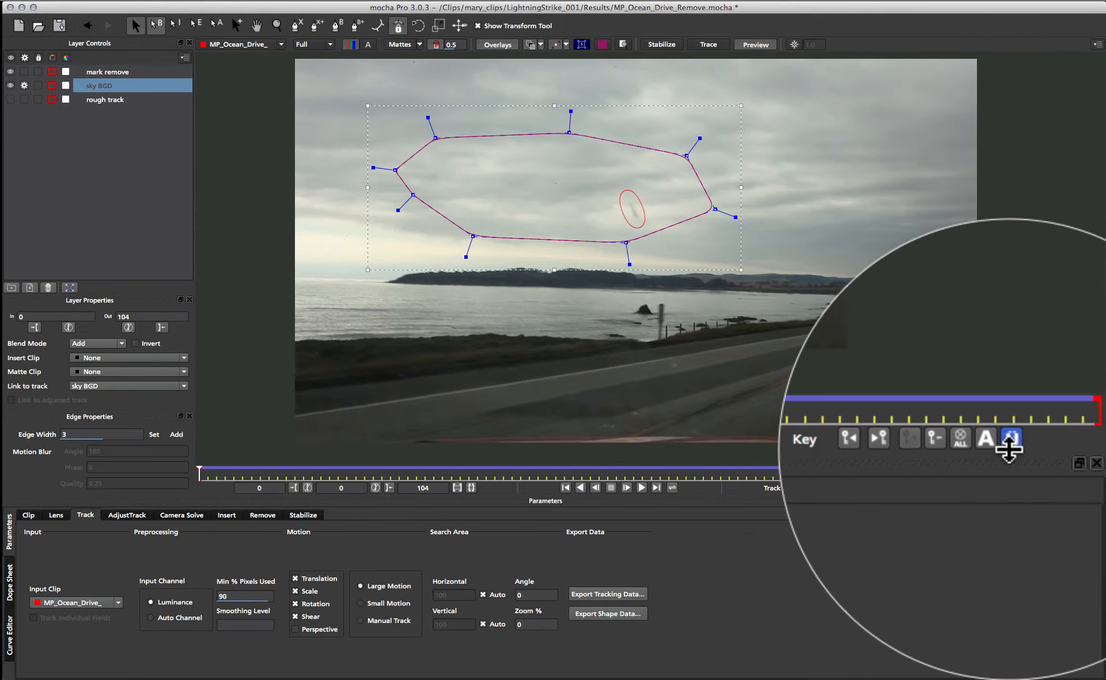
pyautogui.click(985, 447)
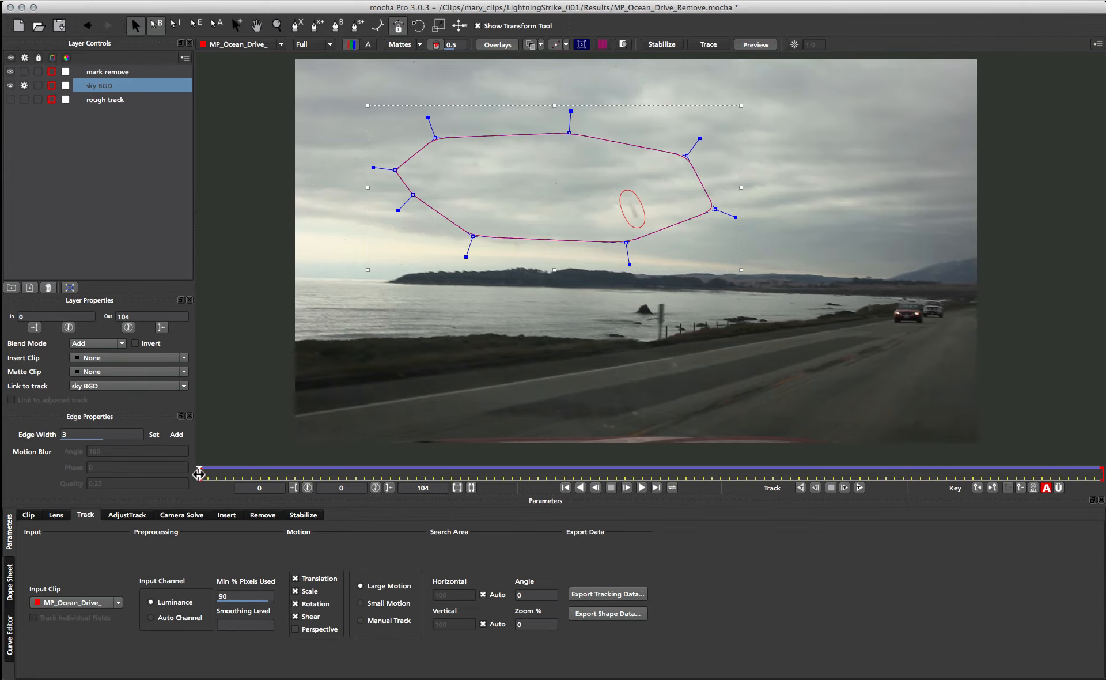
pyautogui.moveTo(199, 473); pyautogui.dragTo(946, 449)
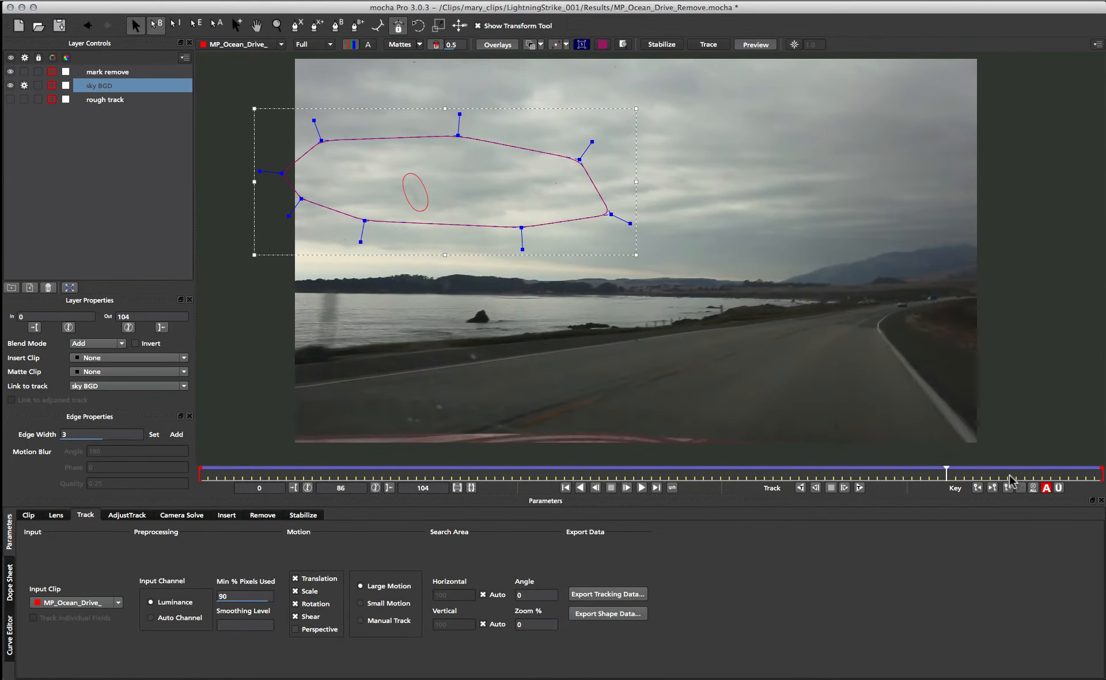
# Step: Narrow the "sky BGD" spline at frame 86 with Uberkey so its seaward side fits inside the frame, restore Autokey, and return to frame 0
pyautogui.click(1059, 487)
pyautogui.moveTo(254, 181); pyautogui.dragTo(324, 181)
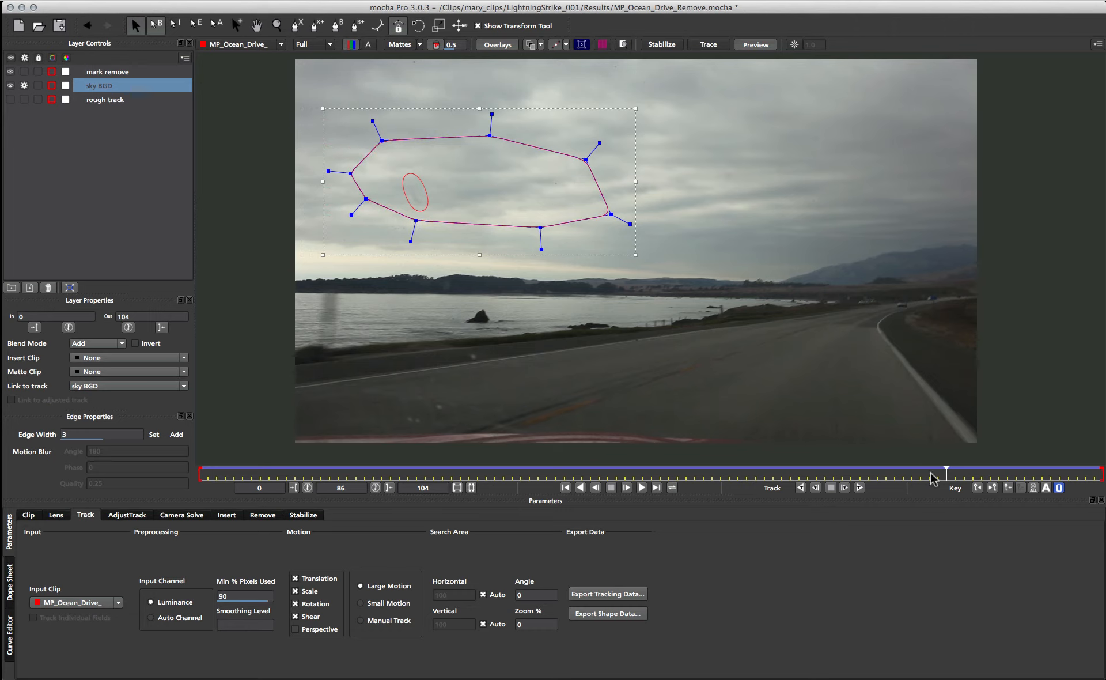
pyautogui.click(1047, 488)
pyautogui.moveTo(945, 473); pyautogui.dragTo(29, 352)
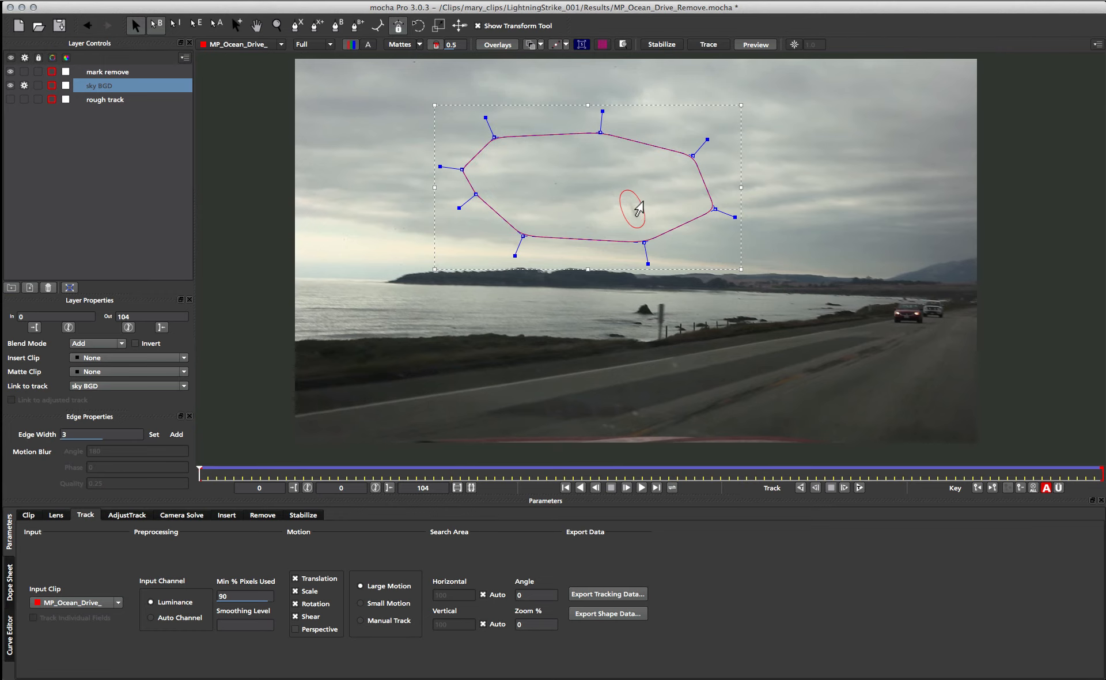
# Step: Exclude the "sky BGD" and "rough track" layers from Remove processing, and render the removal forward for the "mark remove" layer
pyautogui.click(637, 202)
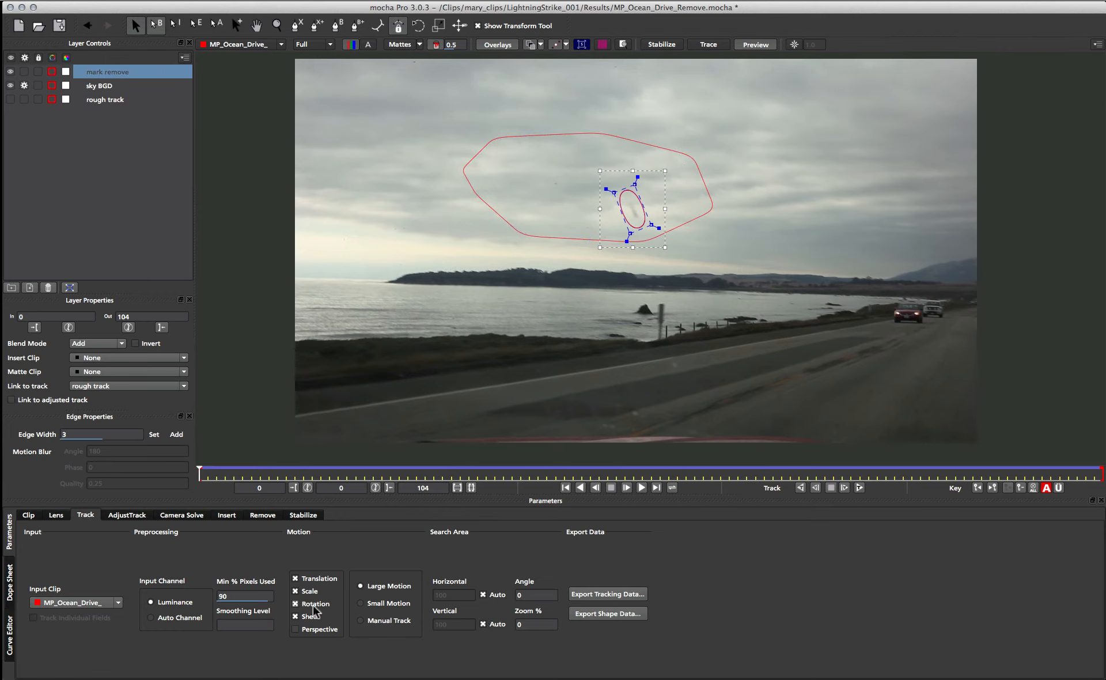
pyautogui.click(262, 515)
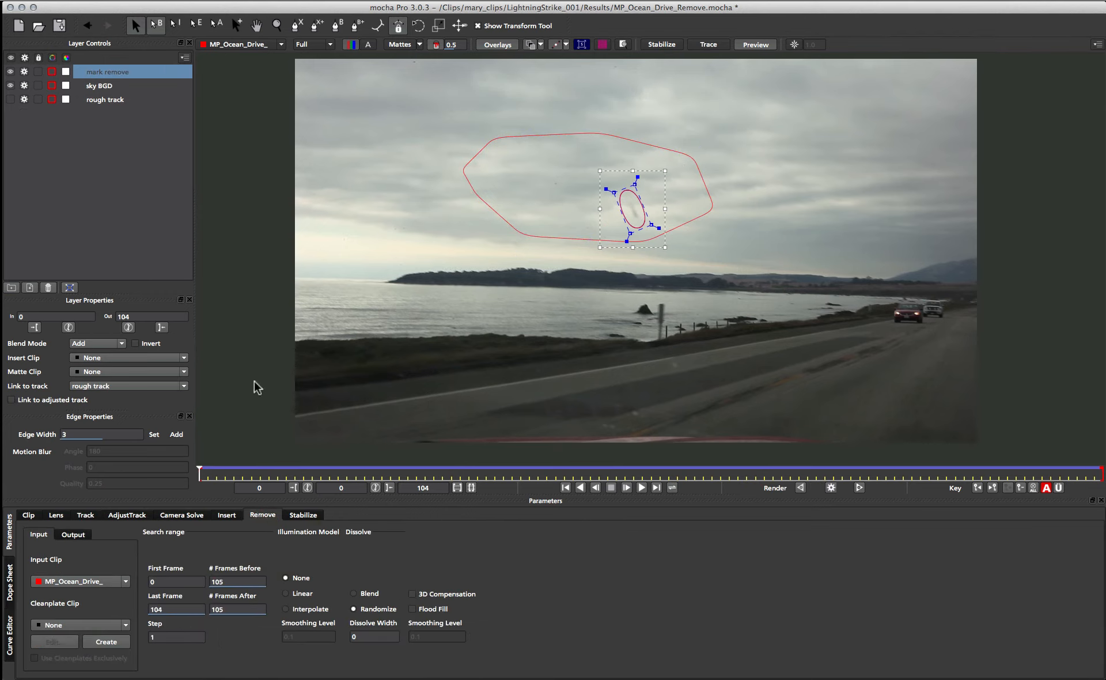
pyautogui.click(24, 86)
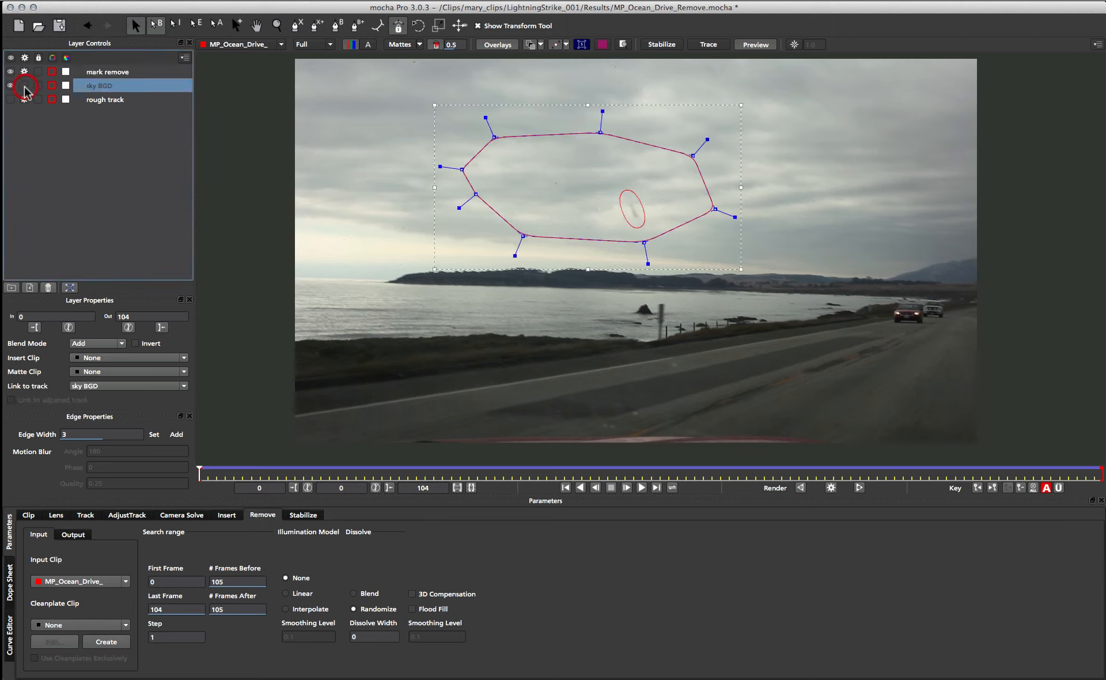
pyautogui.click(24, 100)
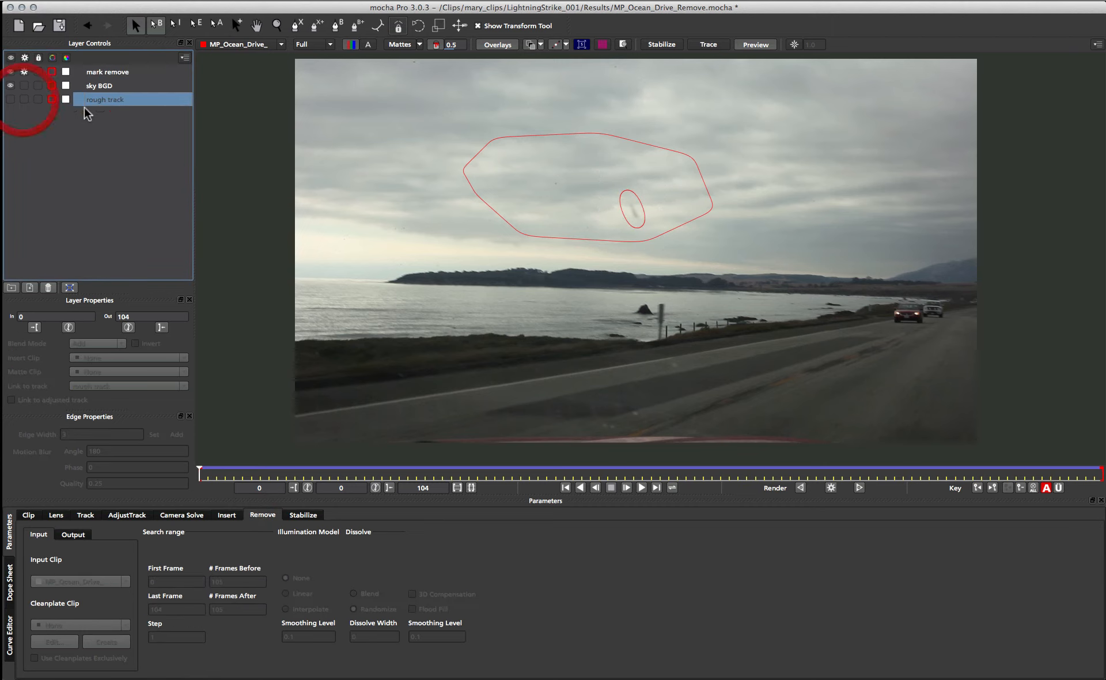
pyautogui.click(96, 74)
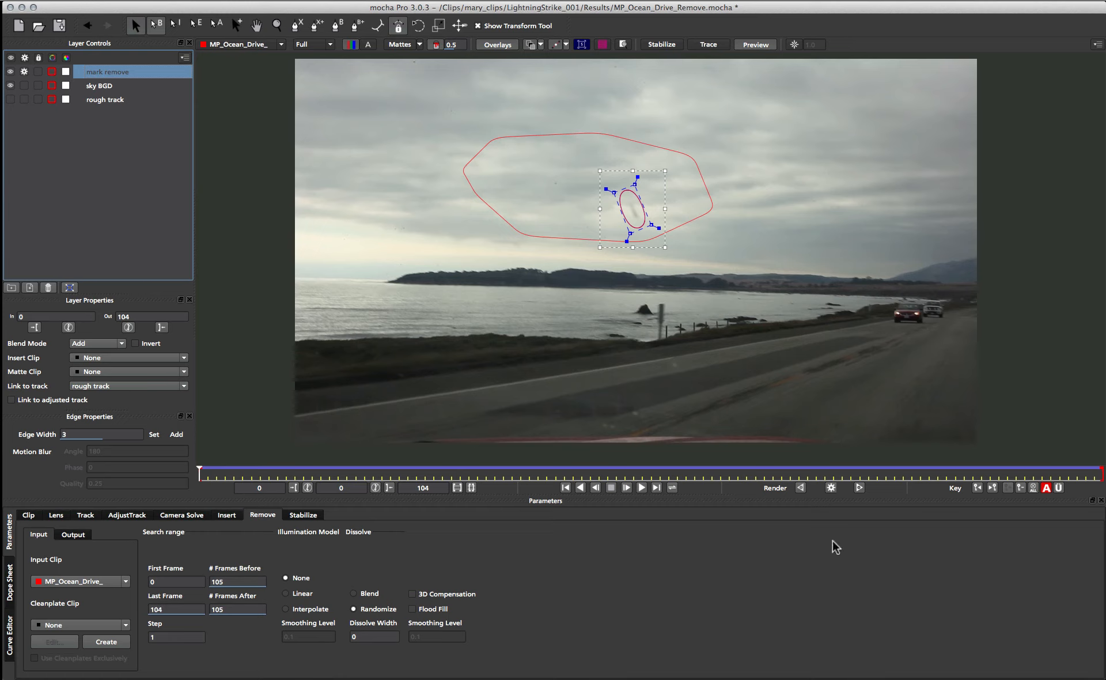
pyautogui.click(860, 489)
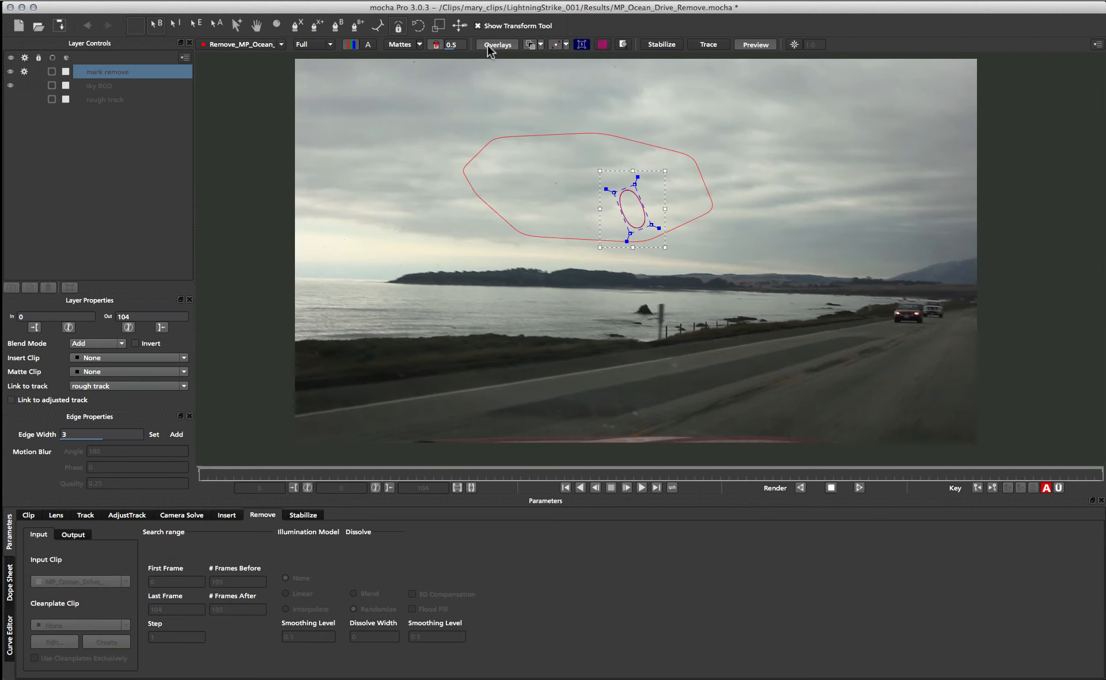
# Step: Examine the mark area in the playing removal render with the layer overlays hidden, shown, and hidden again
pyautogui.click(488, 45)
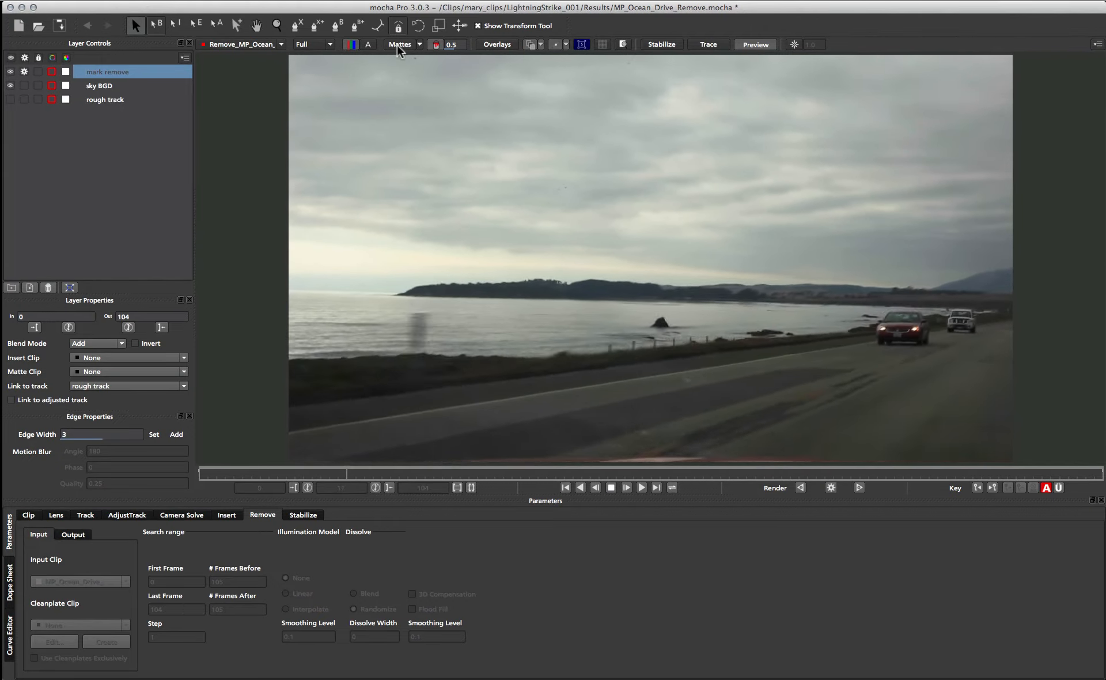
pyautogui.click(492, 43)
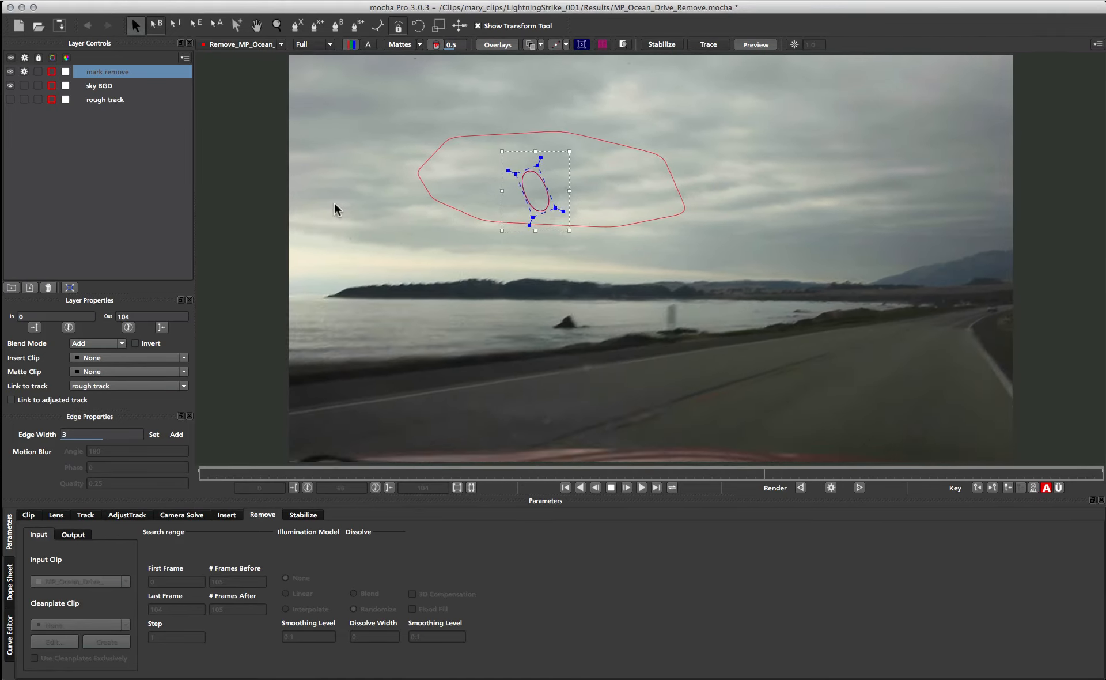
pyautogui.click(485, 45)
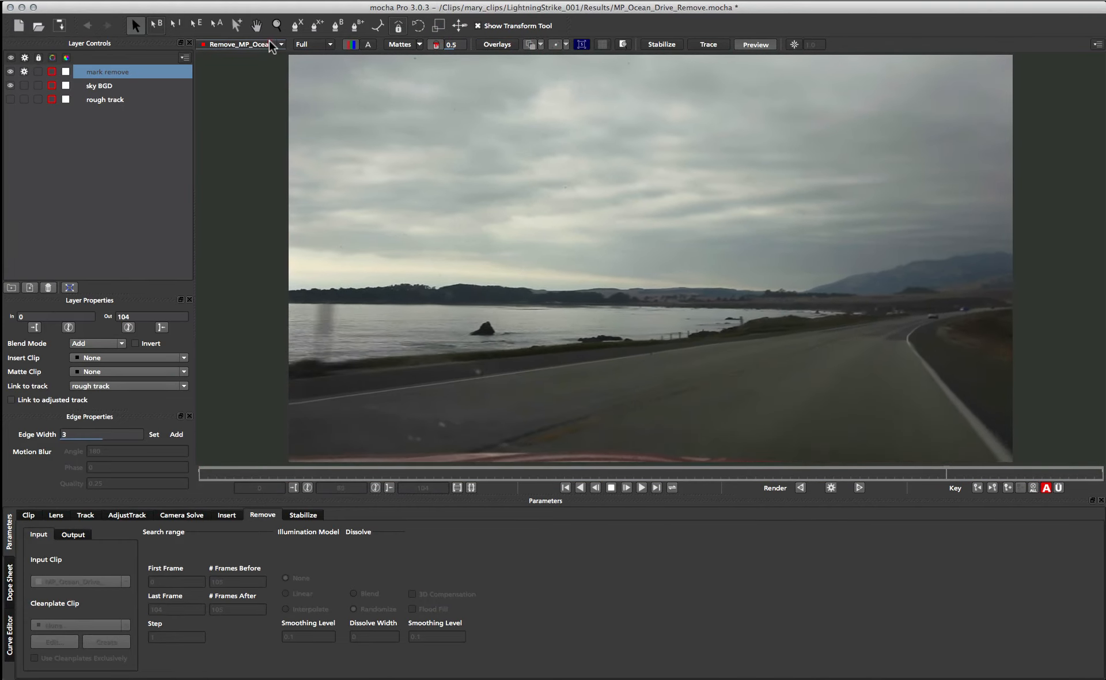
# Step: Compare the playing original MP_Ocean_Drive_ clip with the rendered Remove clip, ending on the rendered clip
pyautogui.click(253, 45)
pyautogui.click(252, 55)
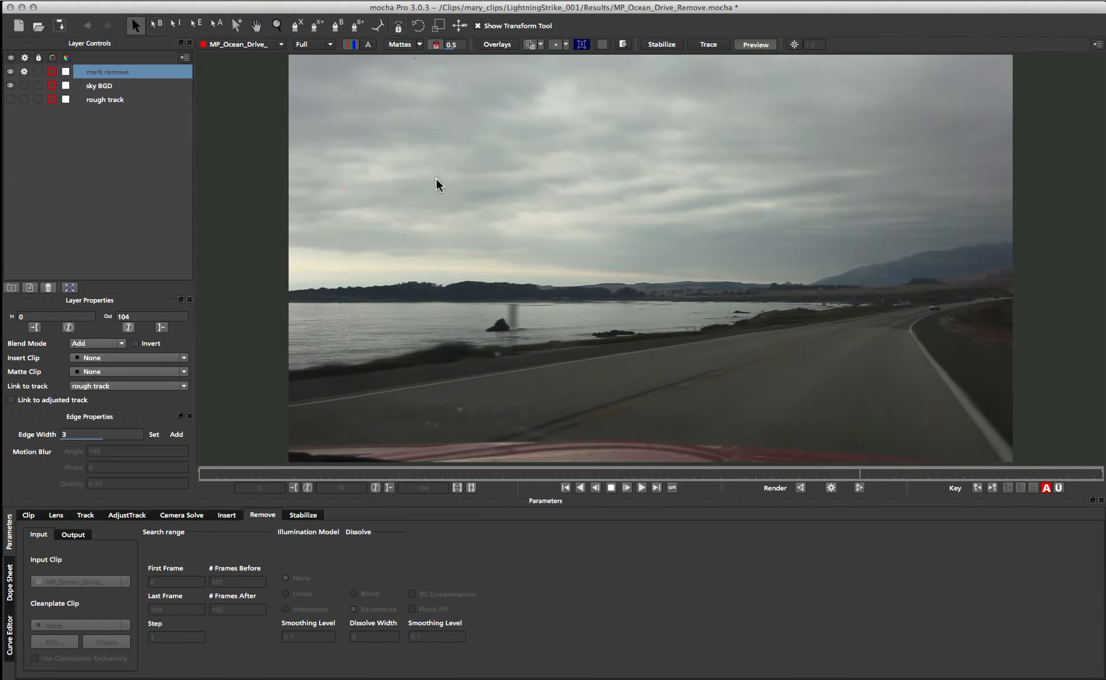
pyautogui.click(214, 45)
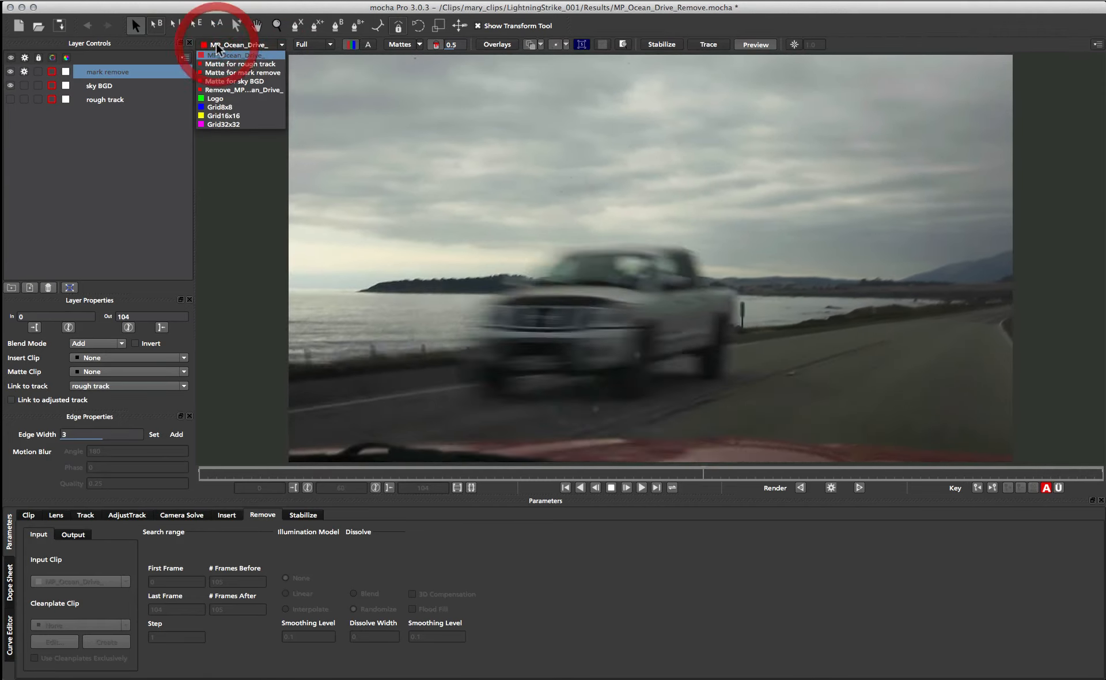
pyautogui.click(220, 88)
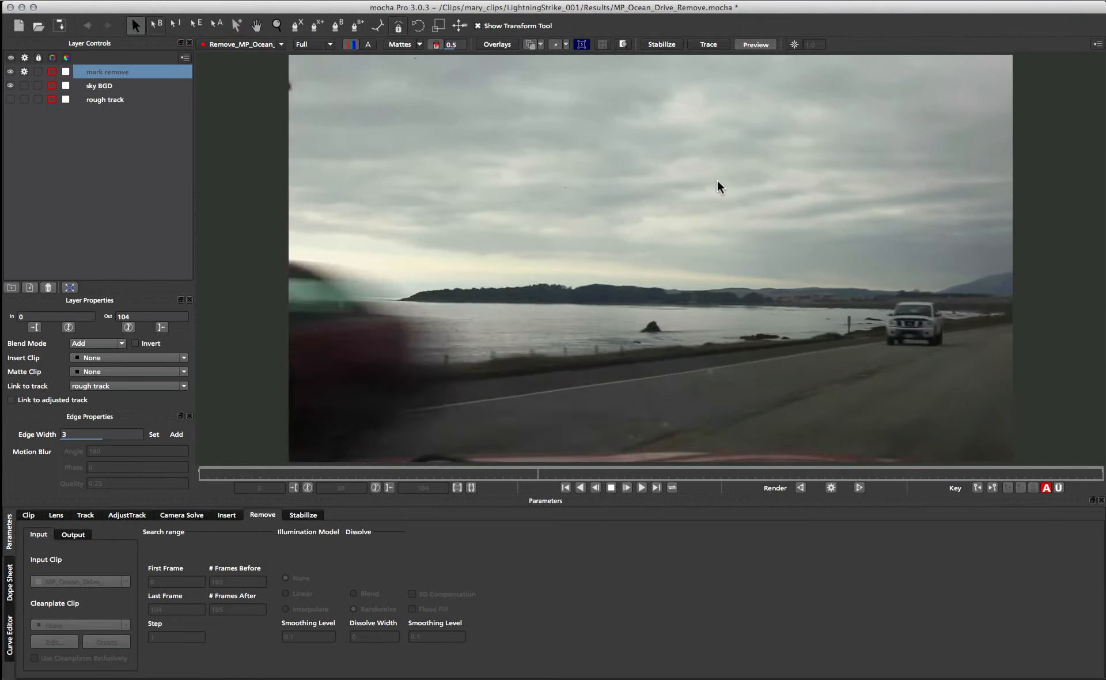
pyautogui.click(859, 487)
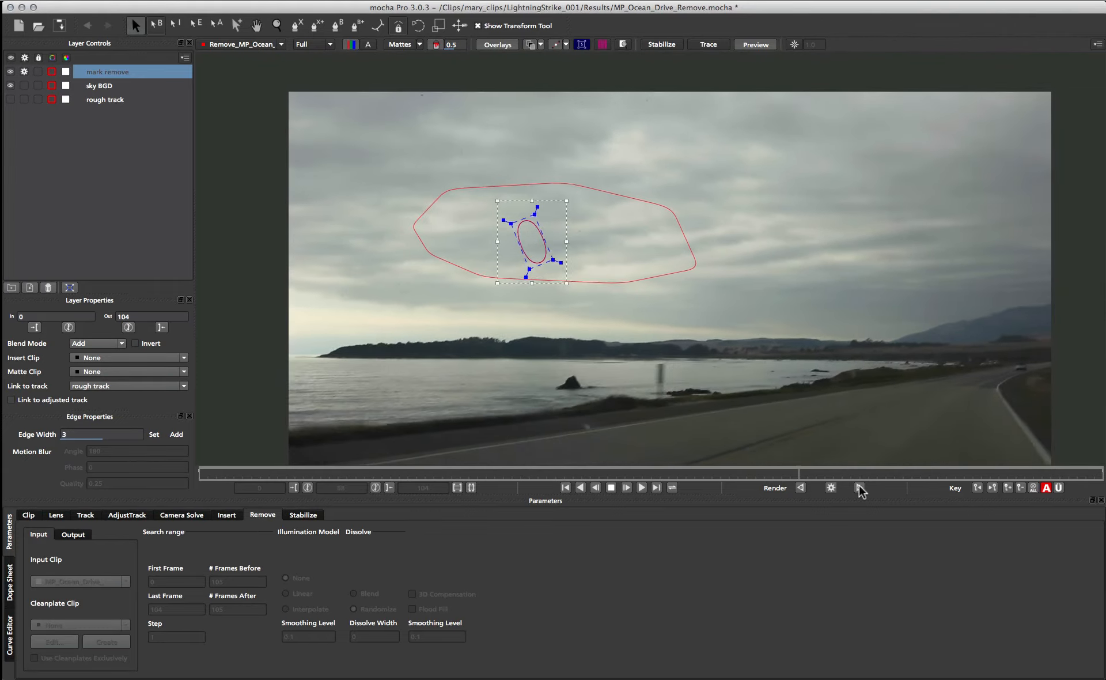